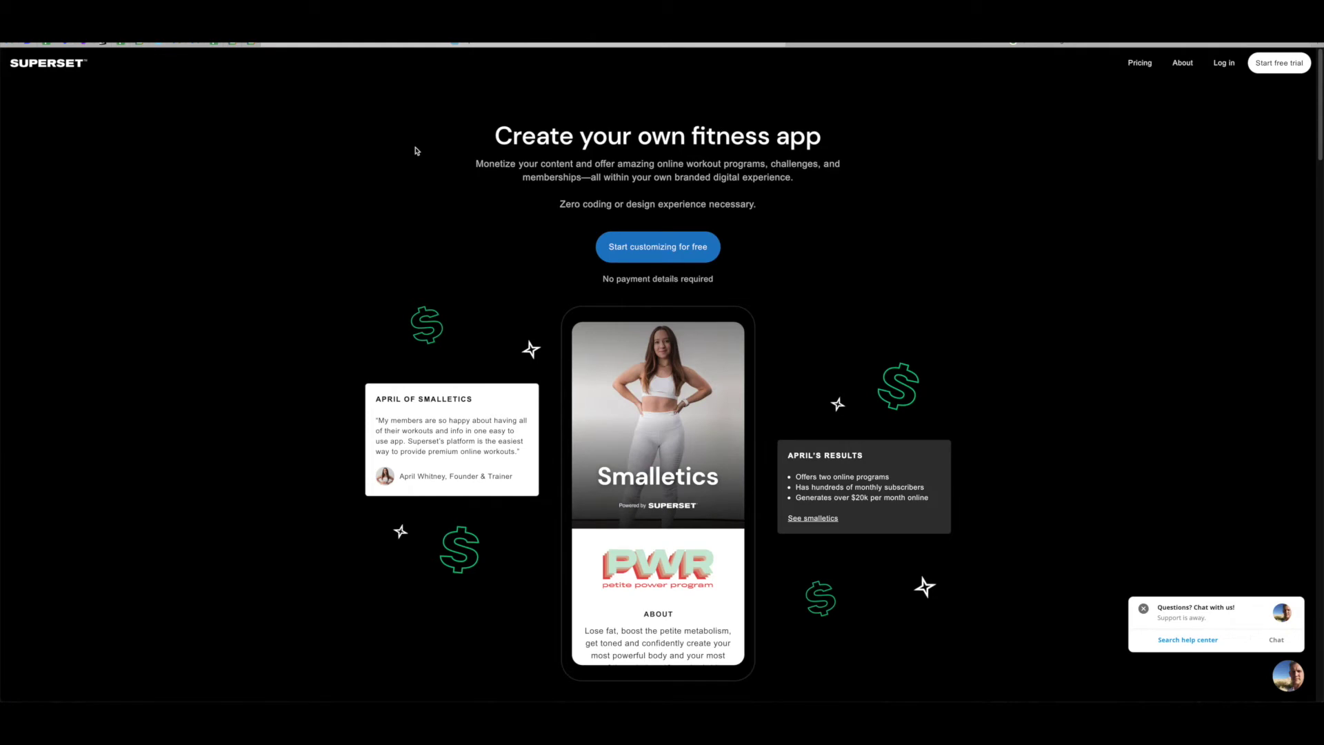
- Scroll down the homepage to the 'Earn over $10k a month as an online coach and creator' section
scroll(826, 358, "down", 8)
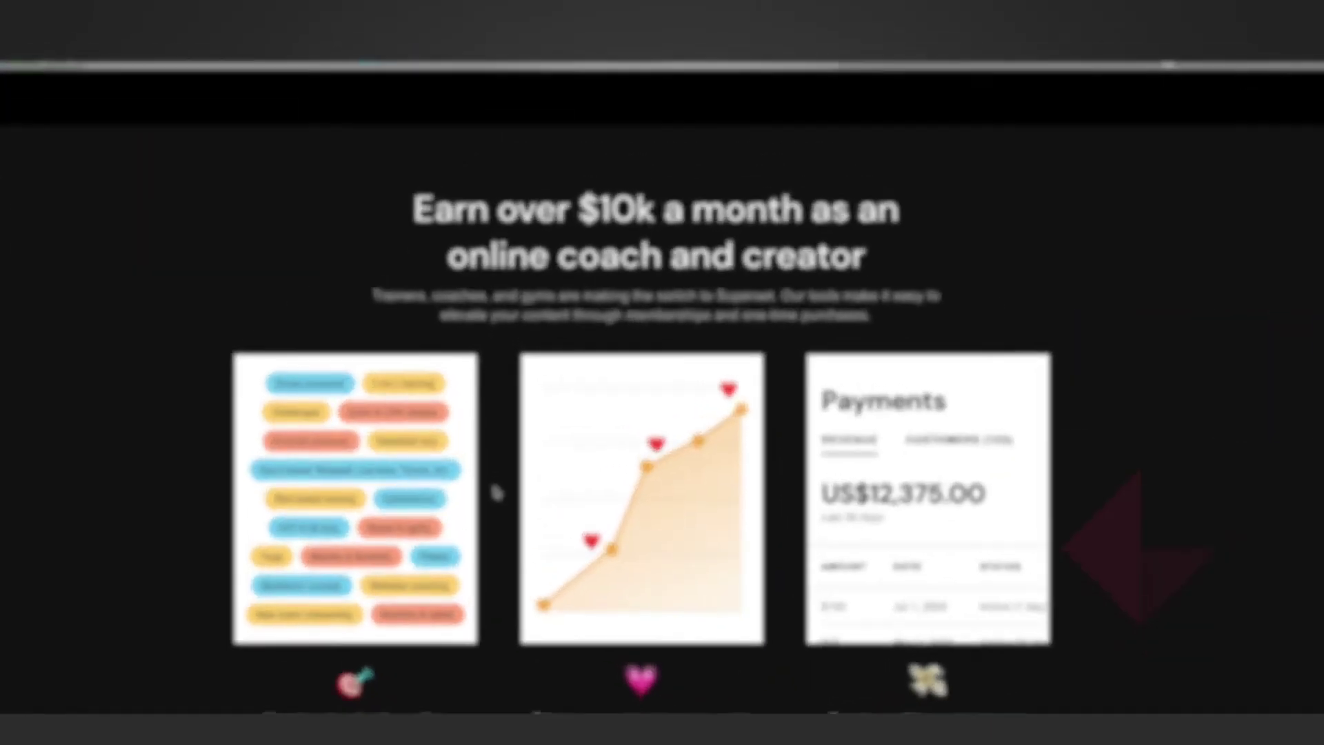
- Scroll past the Create, Customize and Launch sections to the Frequently asked questions
scroll(459, 593, "down", 3)
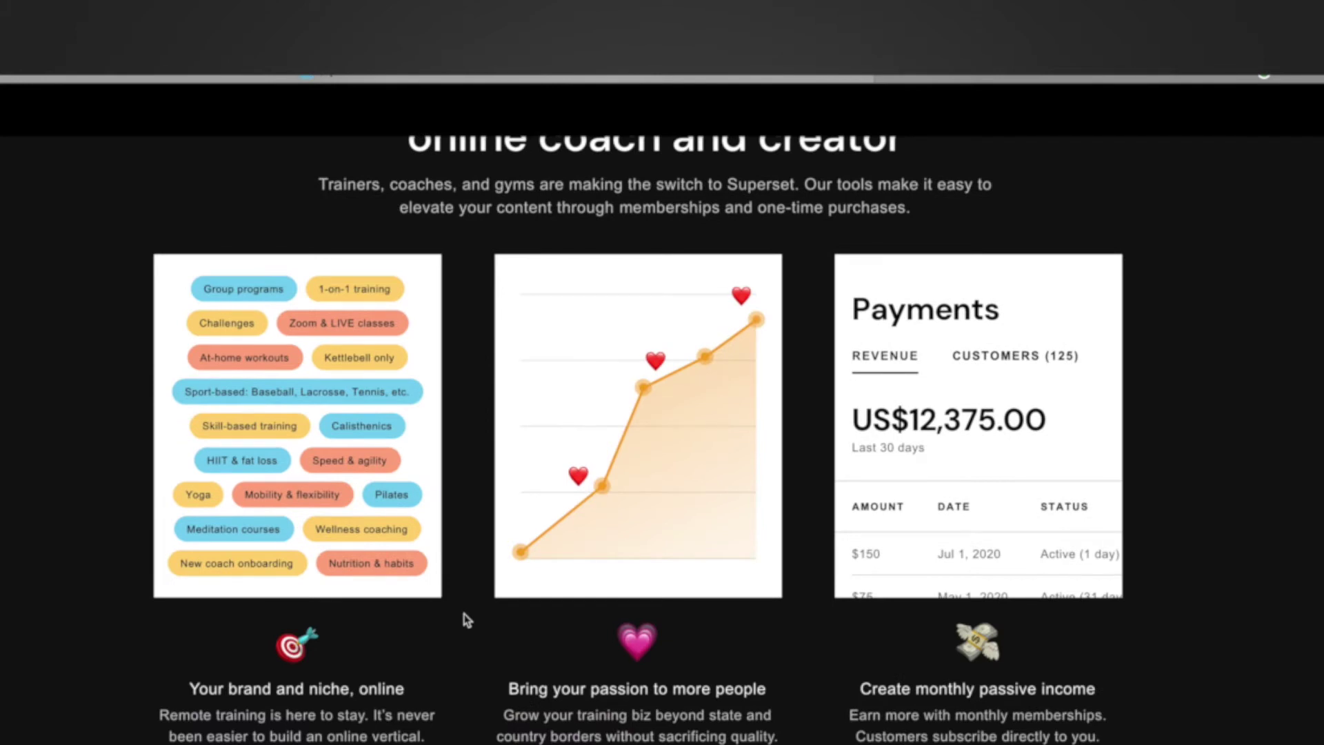
scroll(467, 620, "down", 10)
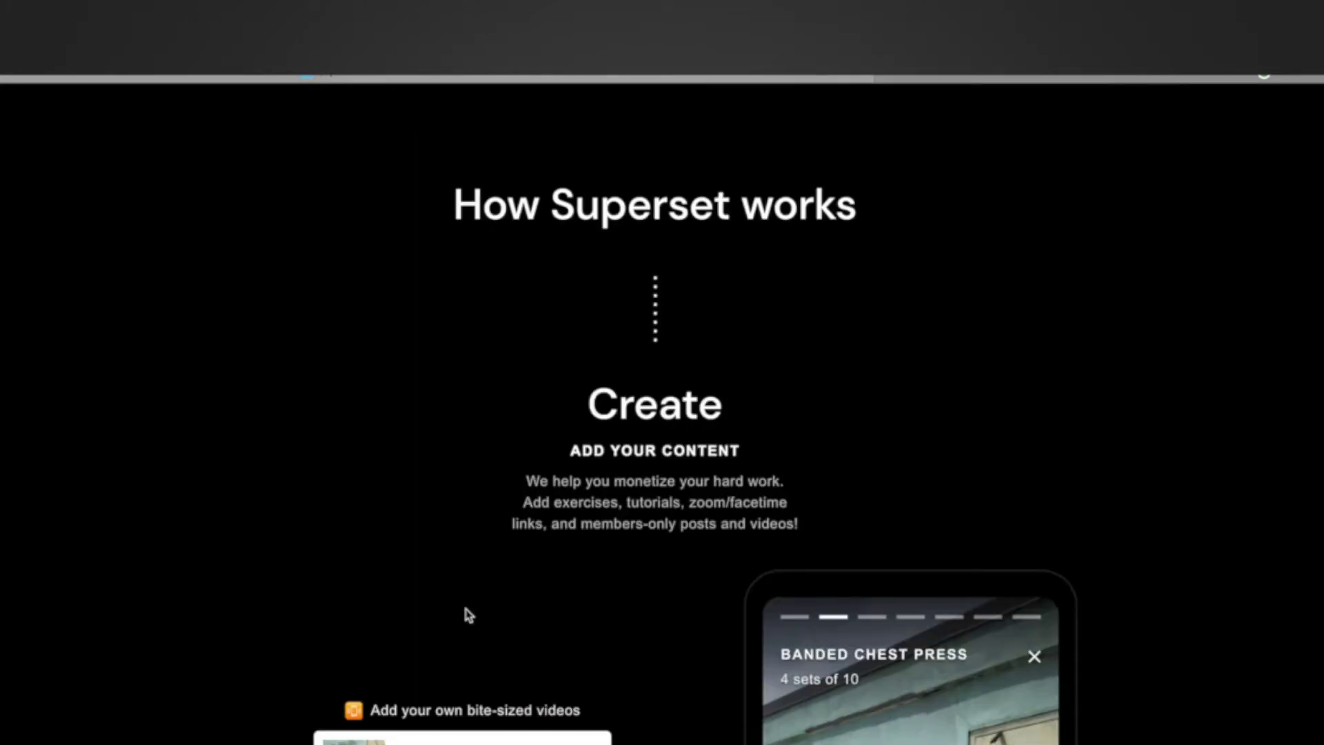
scroll(468, 614, "down", 5)
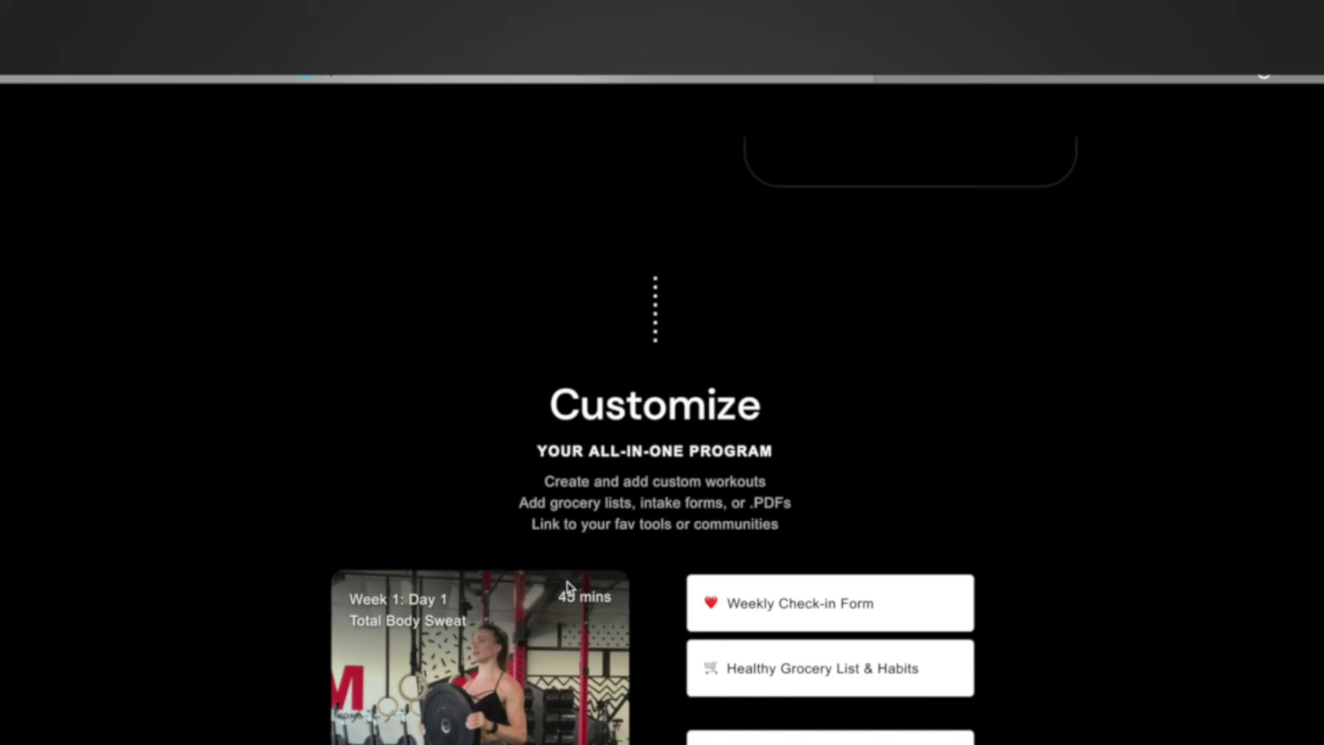
scroll(568, 587, "down", 2)
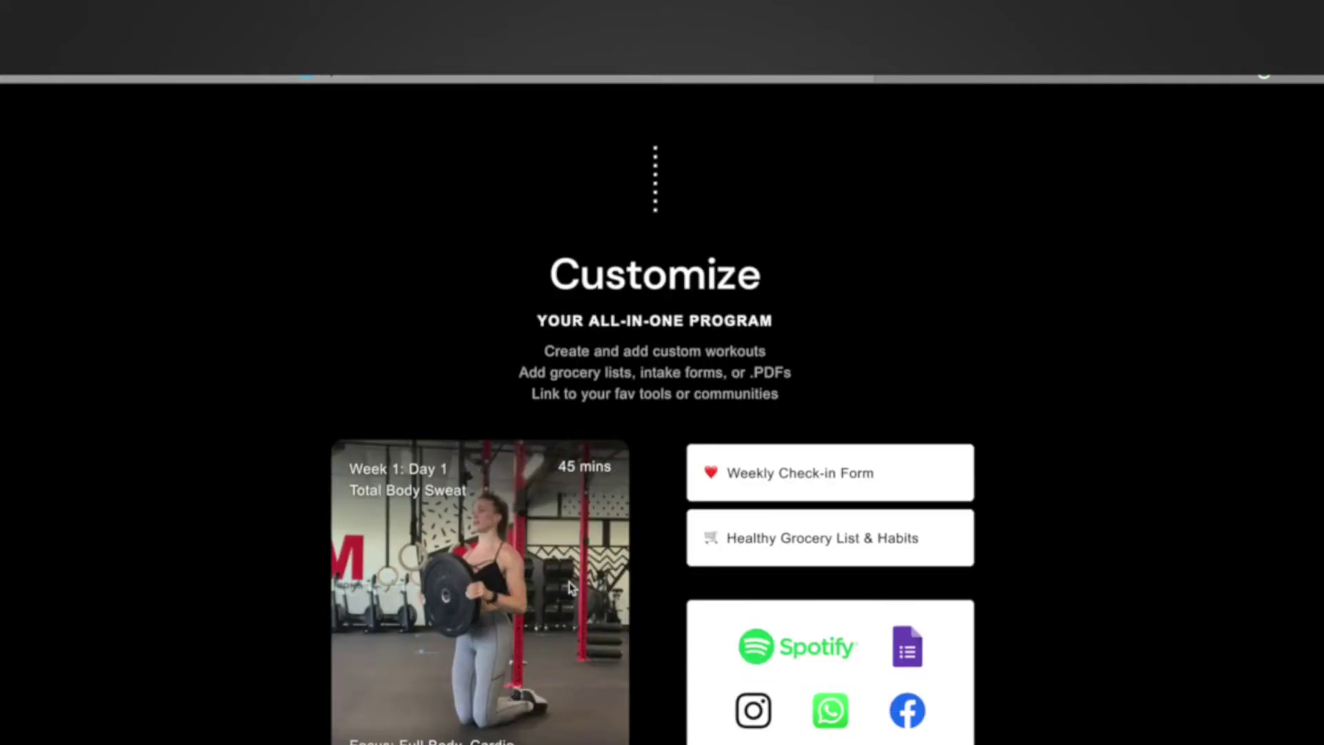
scroll(569, 587, "down", 10)
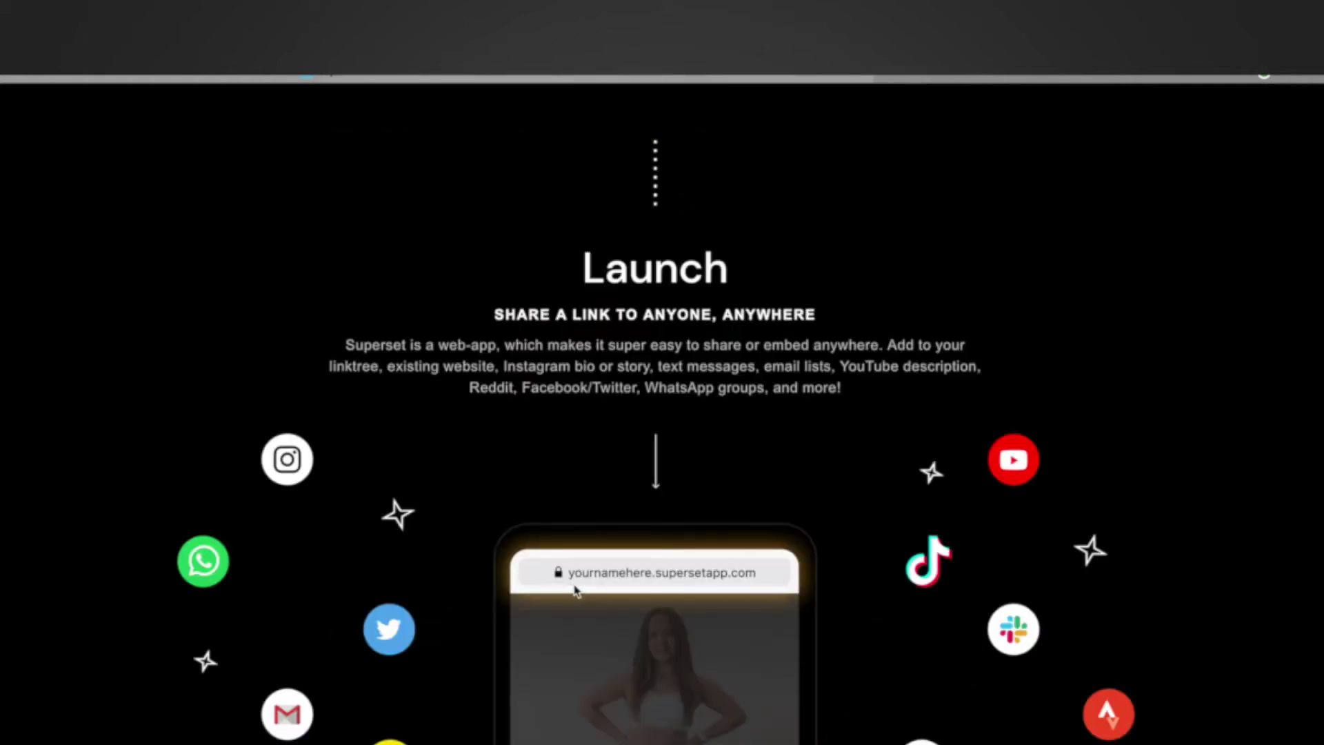
scroll(574, 590, "down", 4)
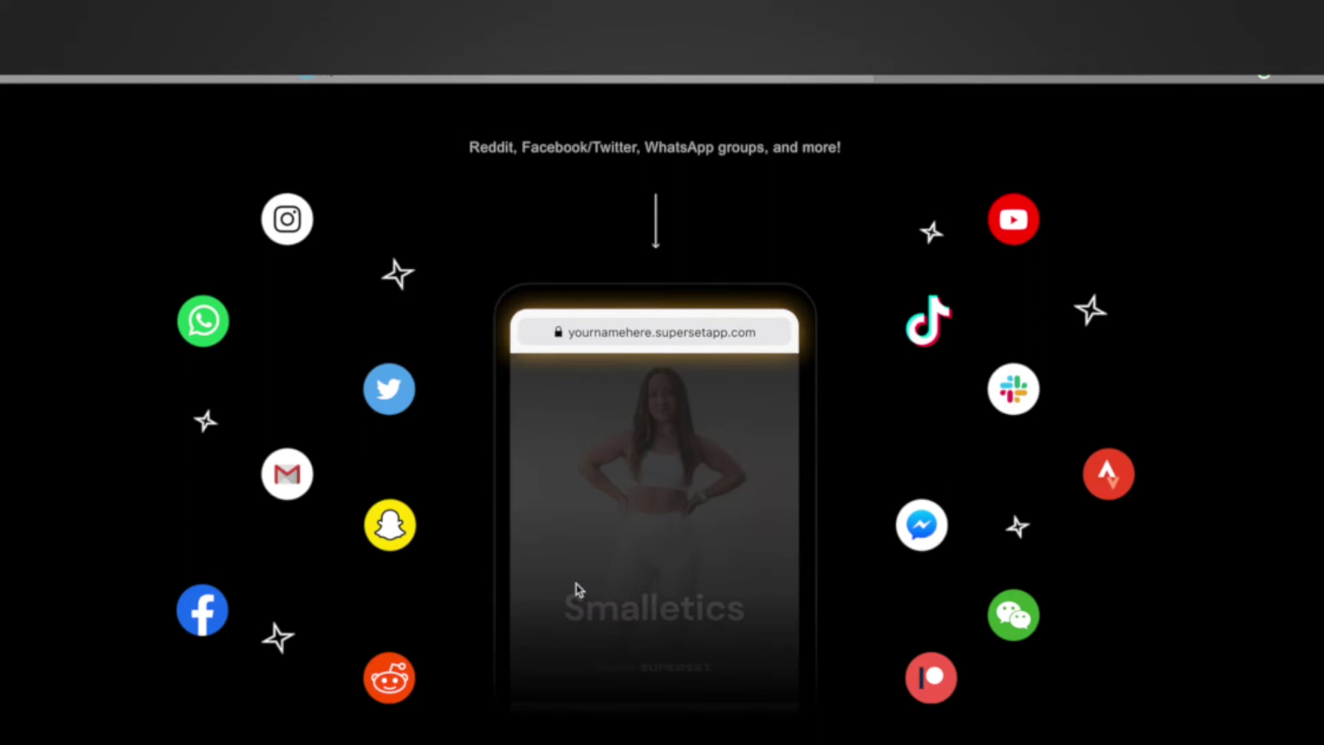
scroll(576, 583, "down", 10)
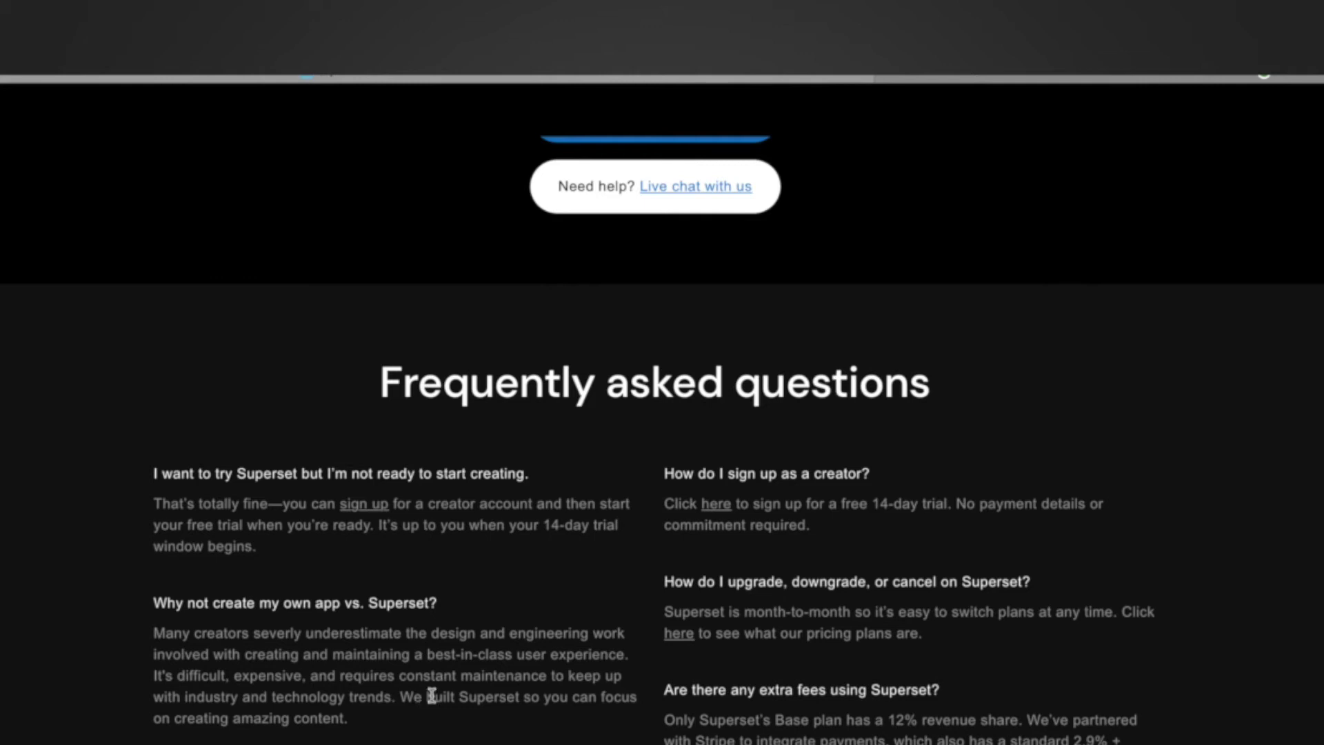
- Highlight the FAQ sentence about focusing on creating content, then scroll on to the Smalletics mock-up
left_click_drag(400, 697, 405, 717)
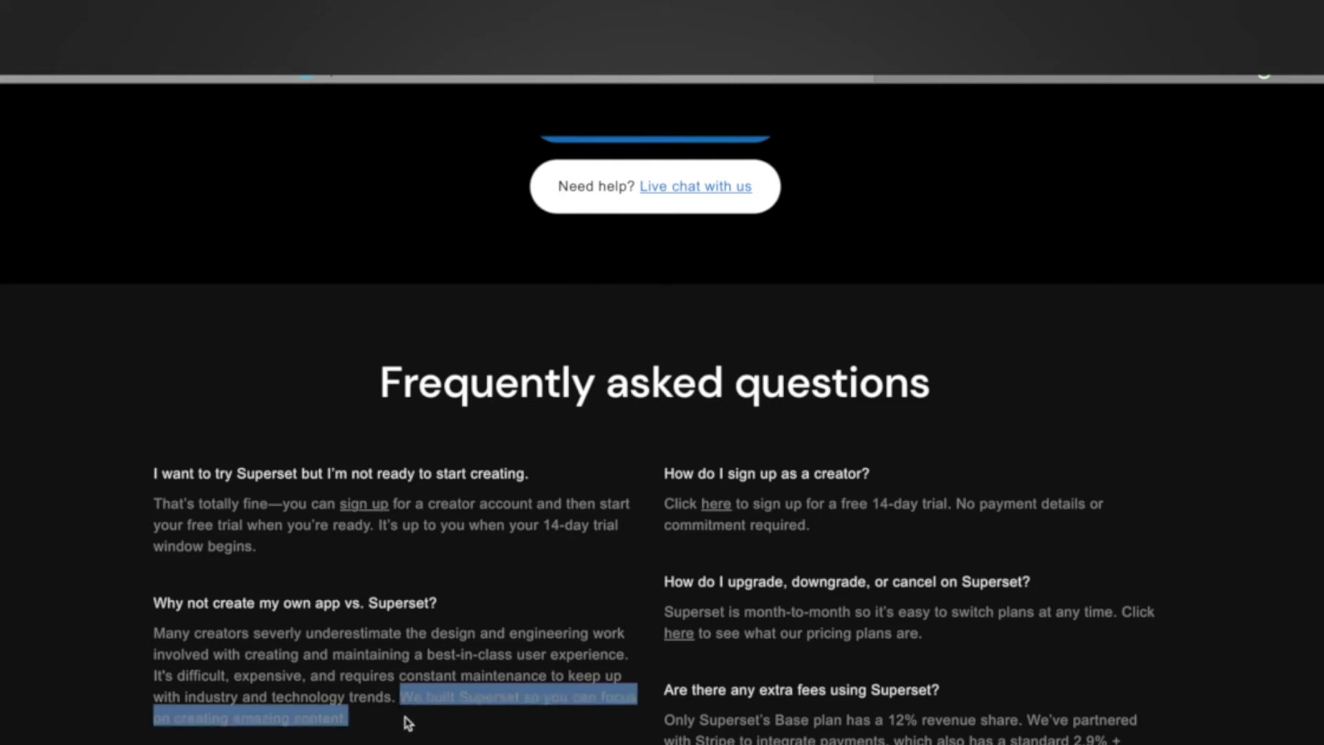
scroll(422, 673, "down", 2)
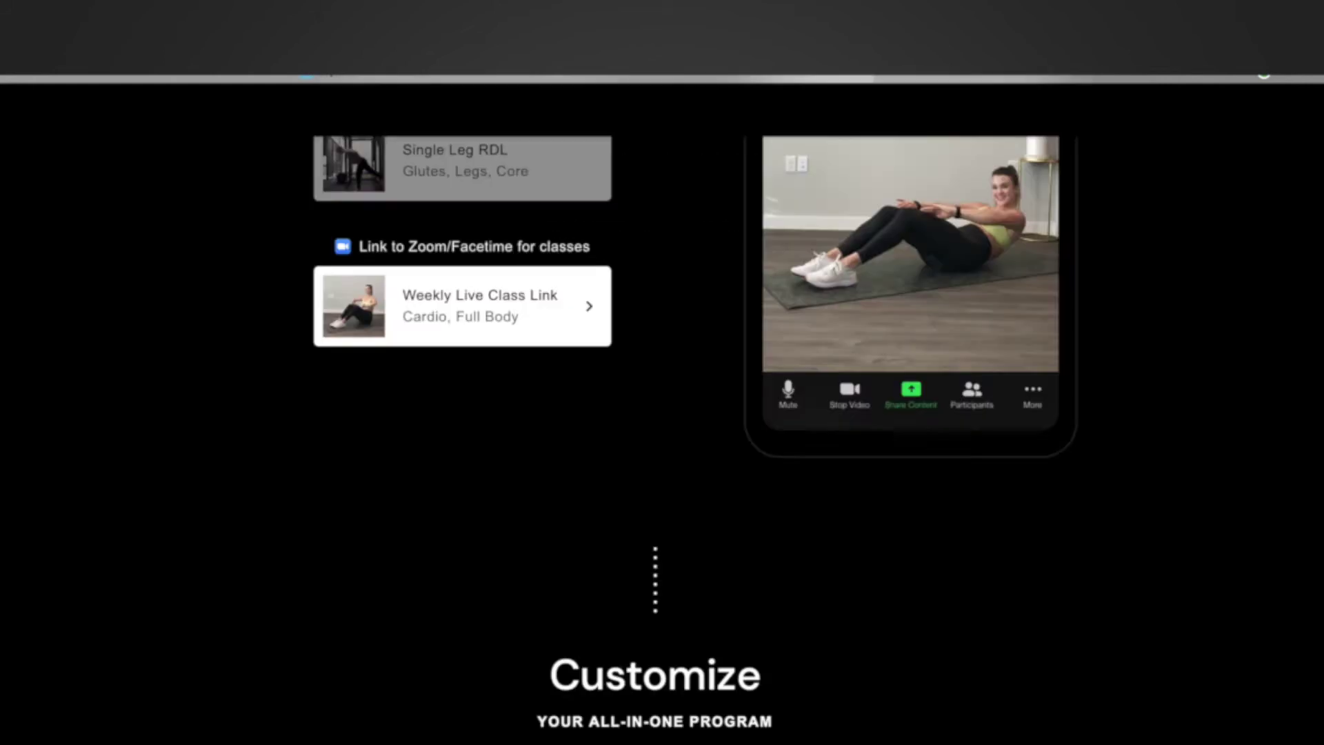
scroll(662, 414, "down", 10)
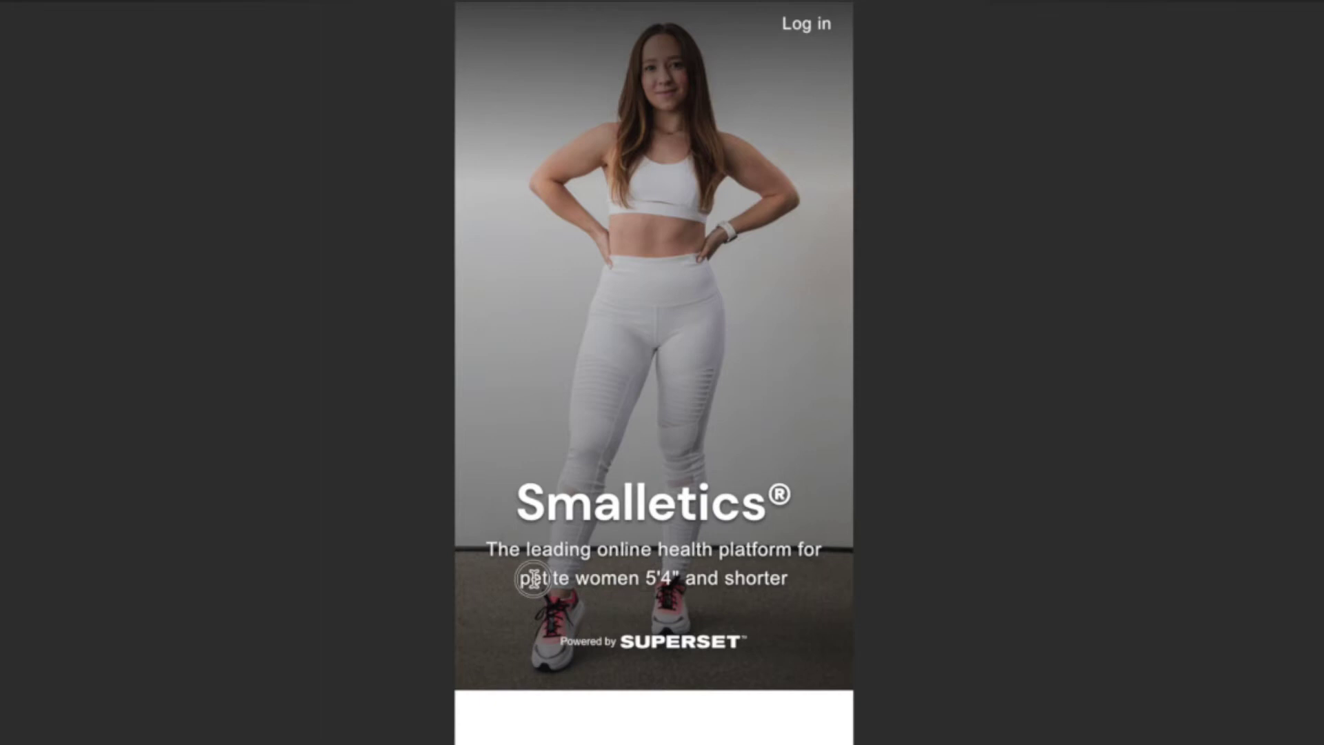
- View the Fit With Smalletics program page, then return to the storefront's program list
scroll(534, 576, "down", 15)
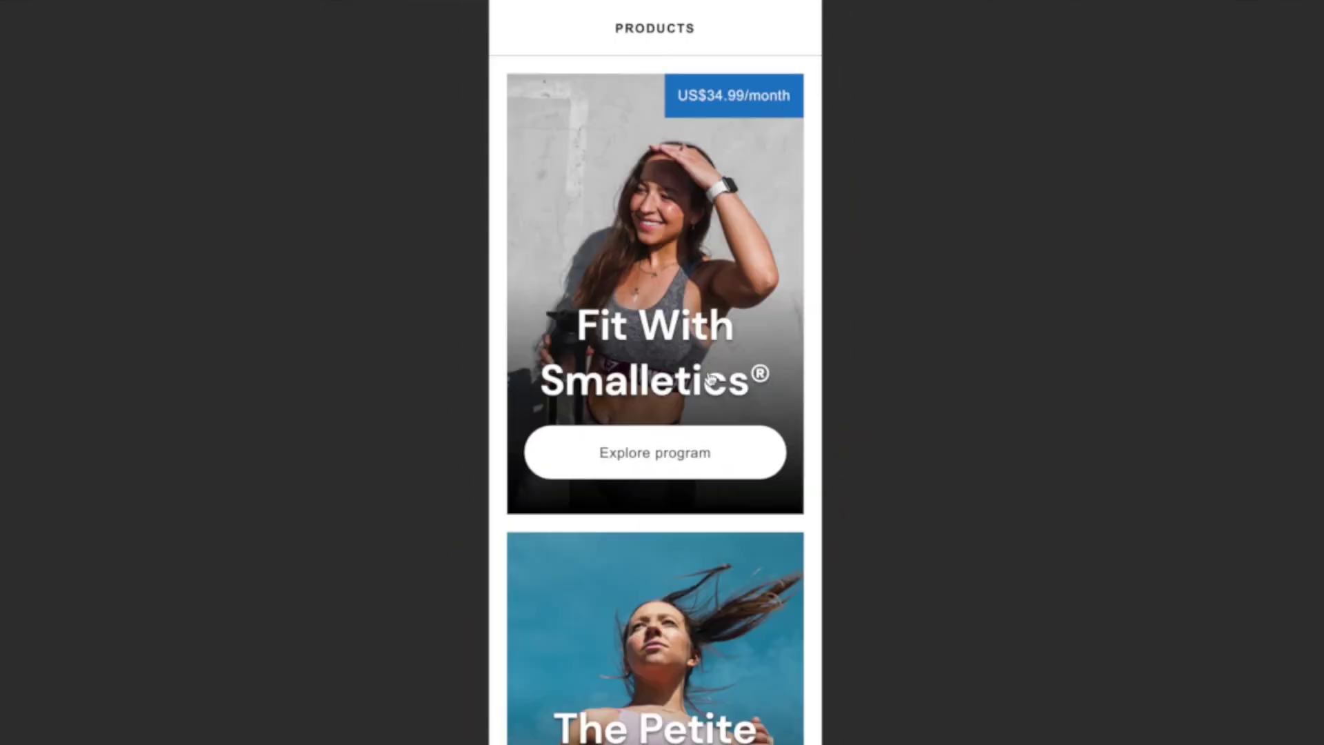
left_click(702, 467)
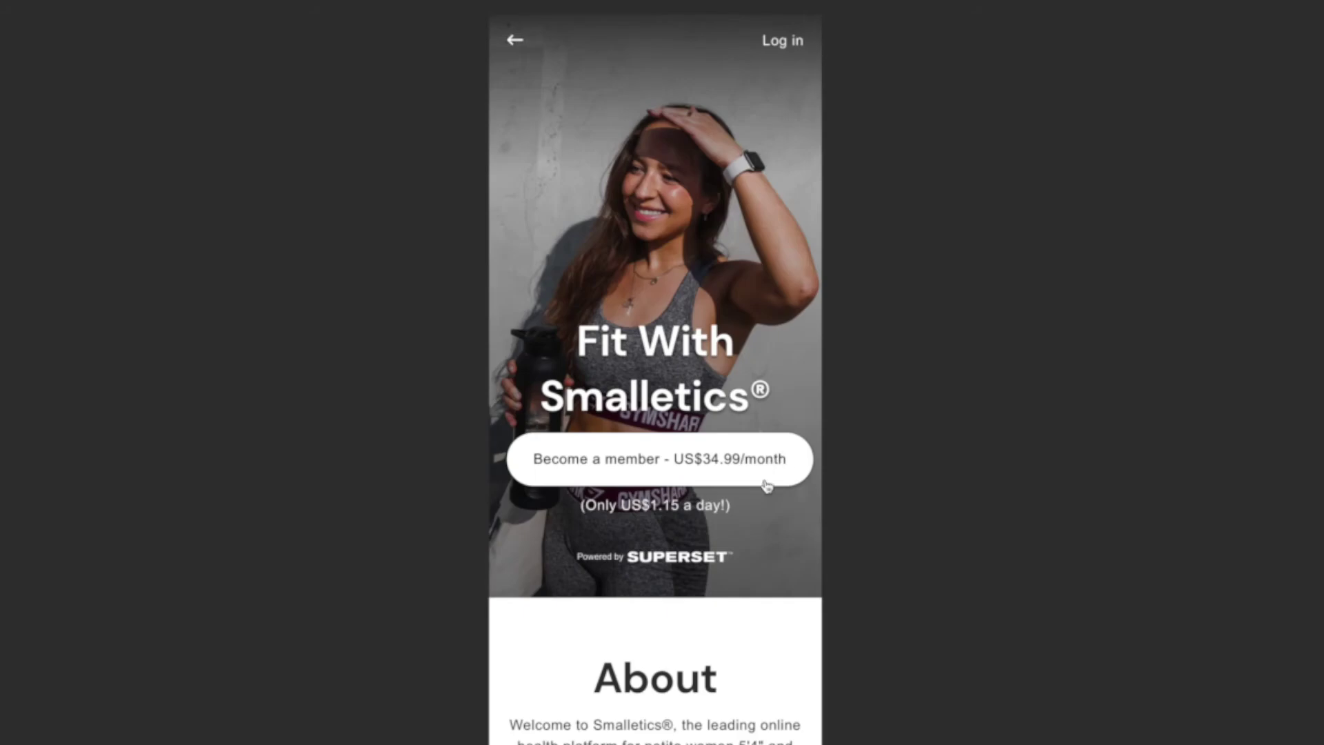
scroll(759, 529, "down", 15)
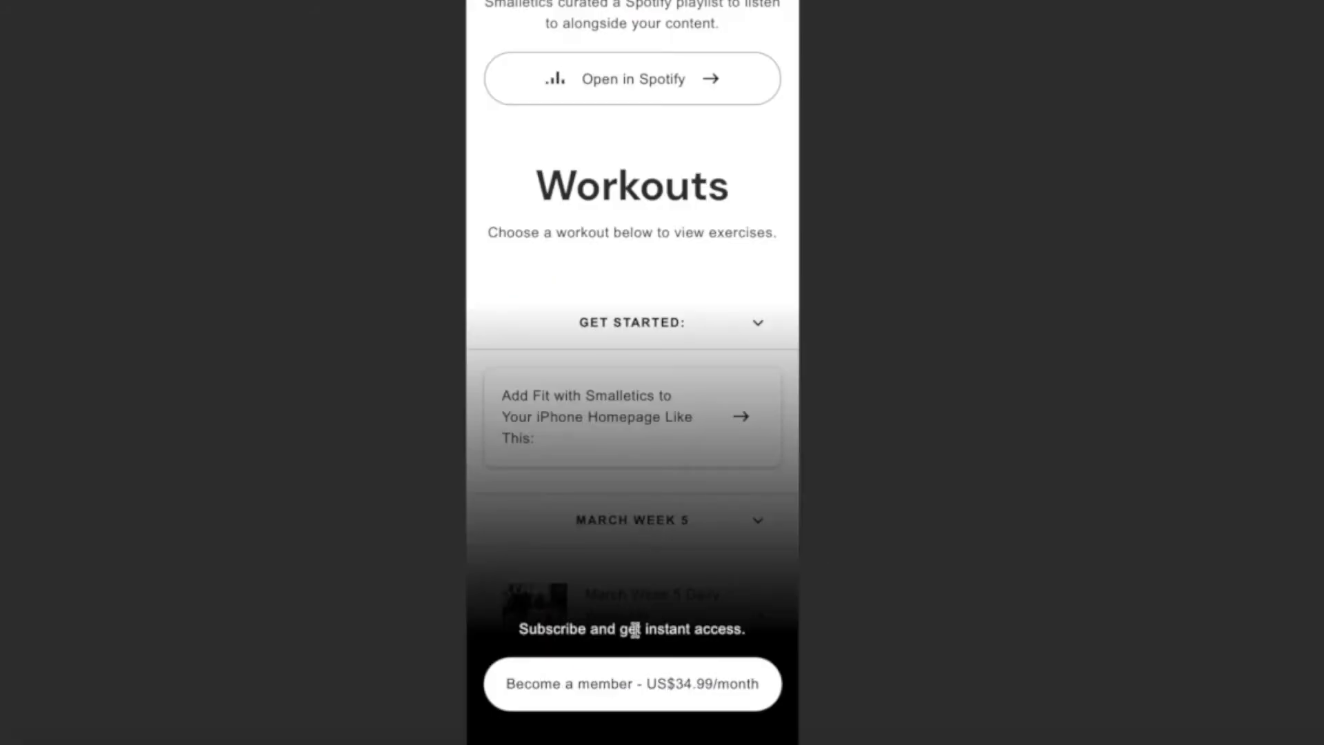
scroll(636, 631, "up", 5)
scroll(635, 631, "down", 5)
key("alt+Left")
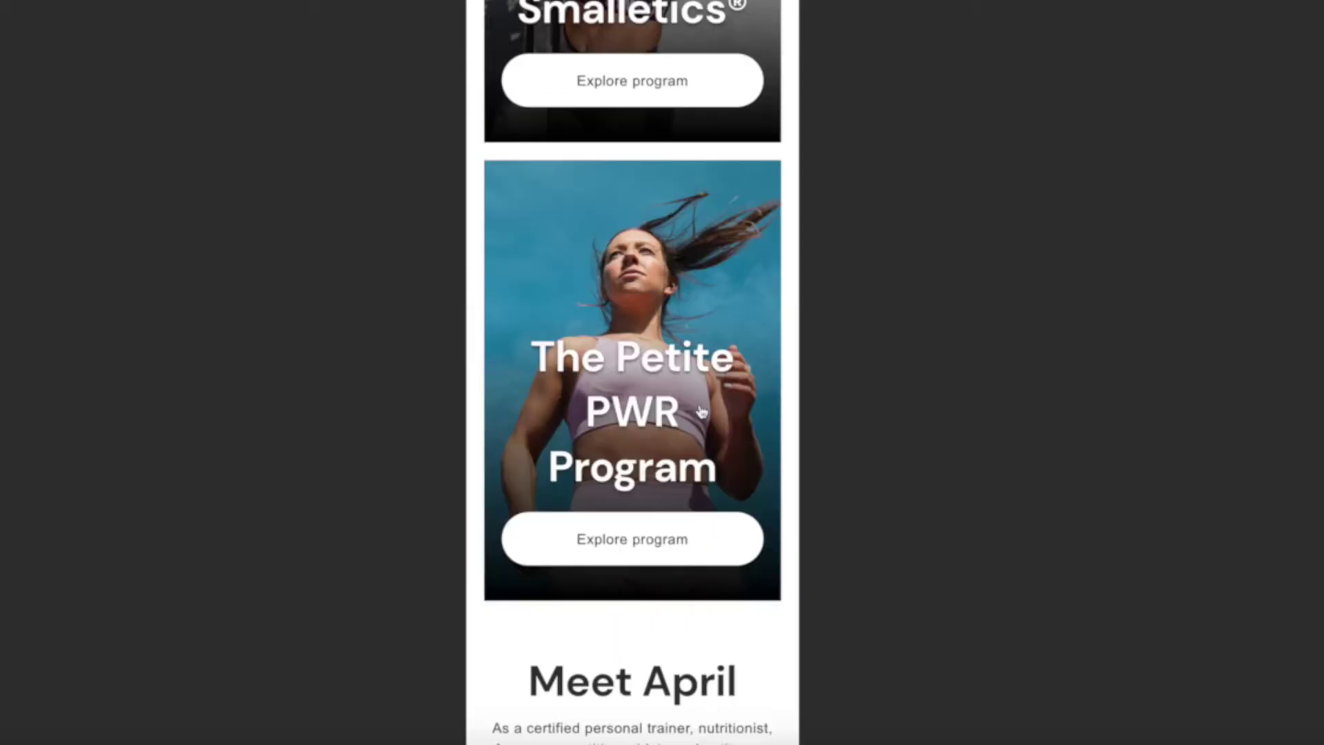
- Open The Petite PWR Program page and scroll through its workout cards
scroll(696, 411, "down", 5)
left_click(686, 198)
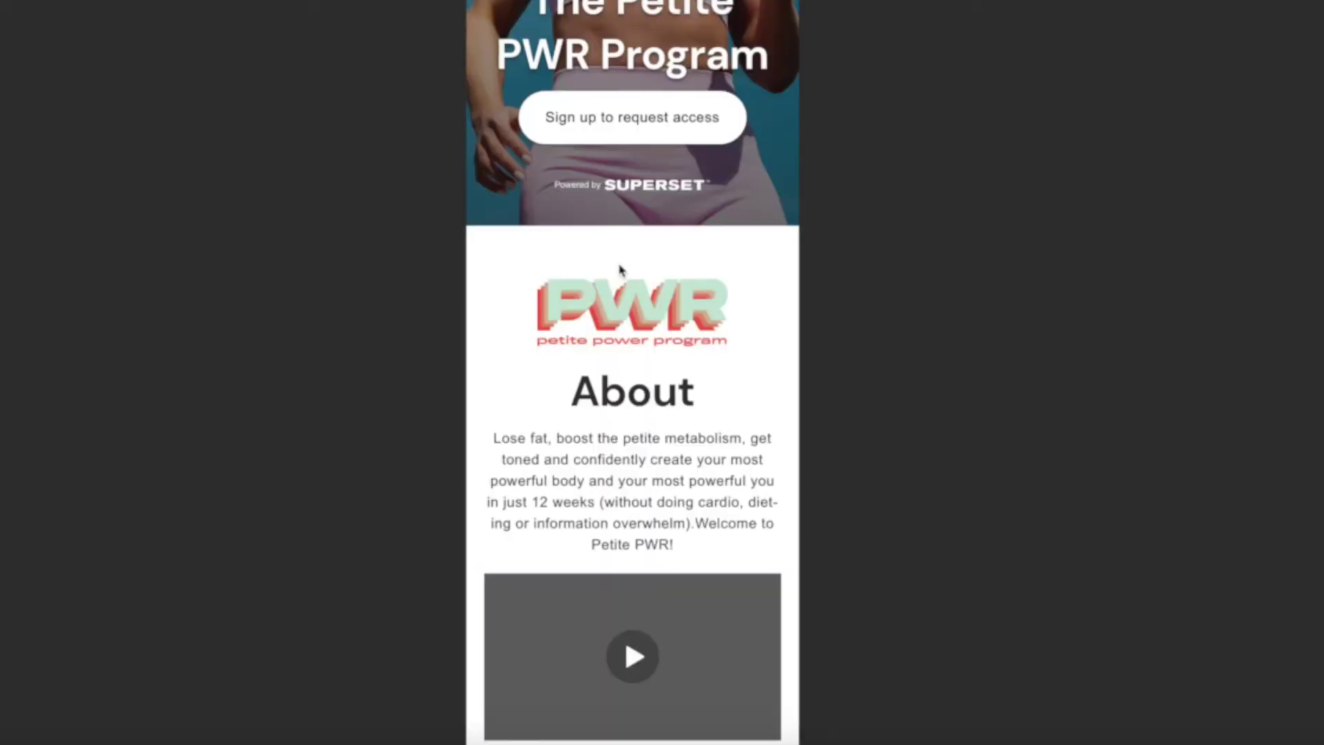
scroll(646, 271, "down", 5)
scroll(641, 235, "down", 2)
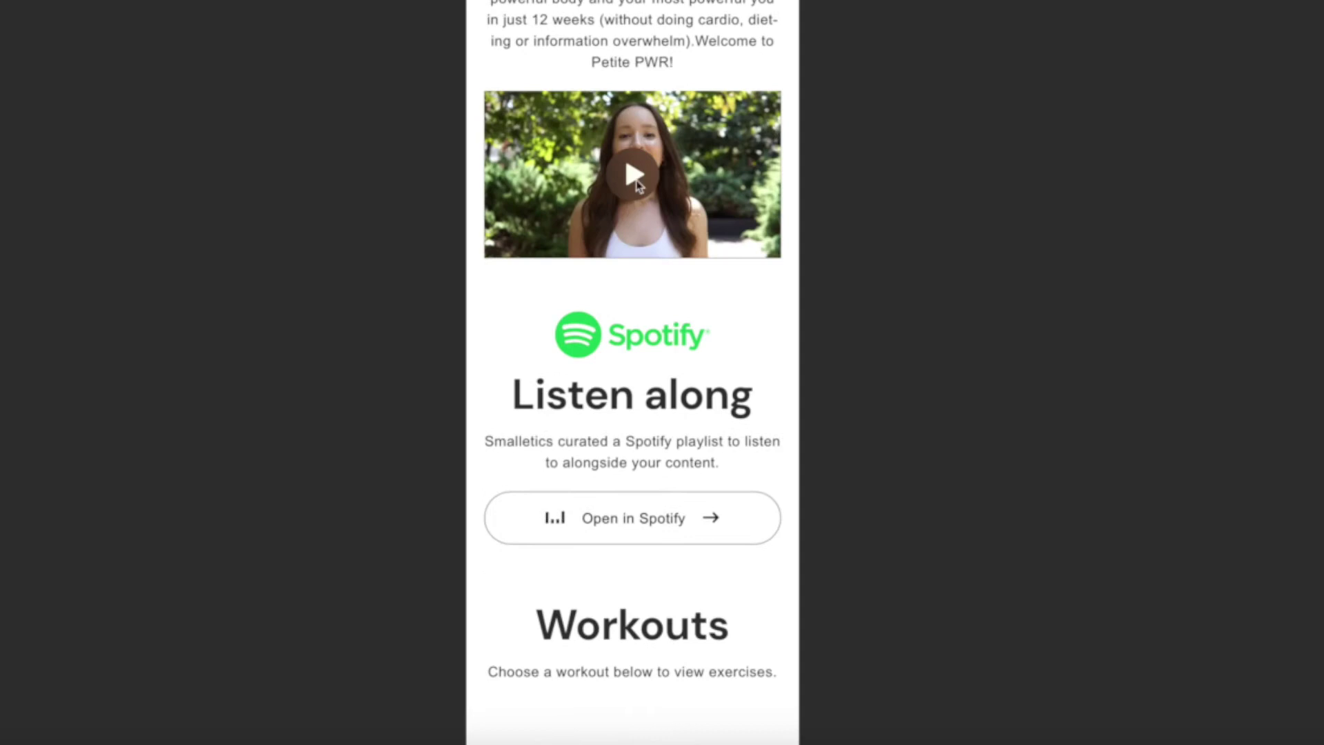
scroll(636, 193, "down", 5)
scroll(638, 182, "down", 7)
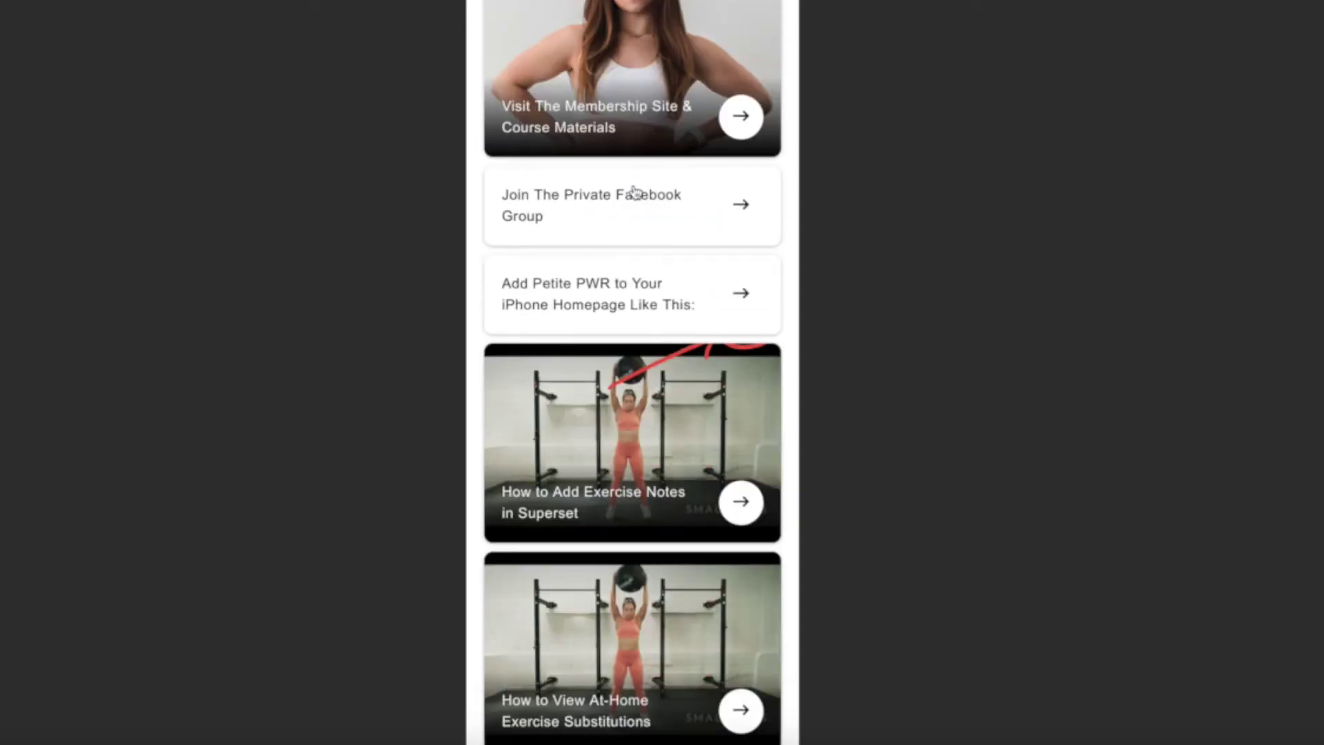
- Open the Visit The Membership Site card and scroll through it
left_click(668, 130)
scroll(645, 323, "down", 5)
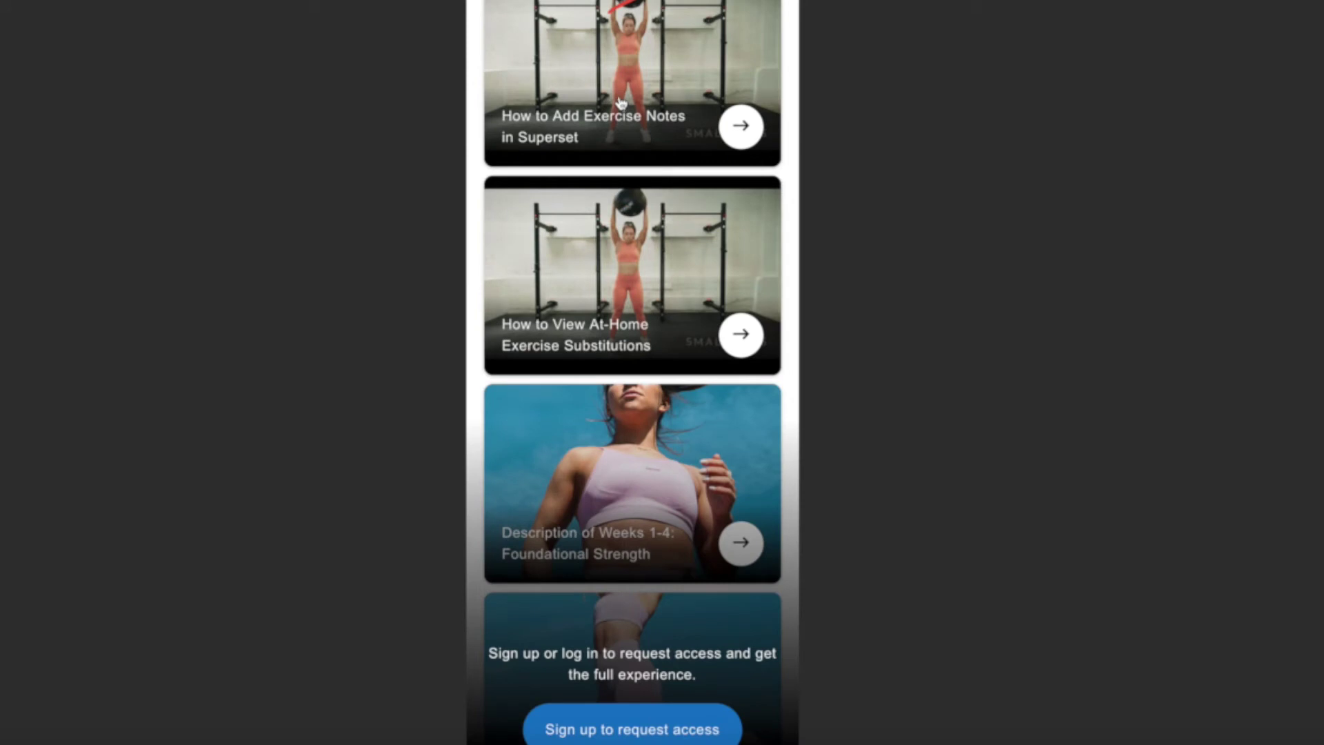
scroll(621, 102, "down", 3)
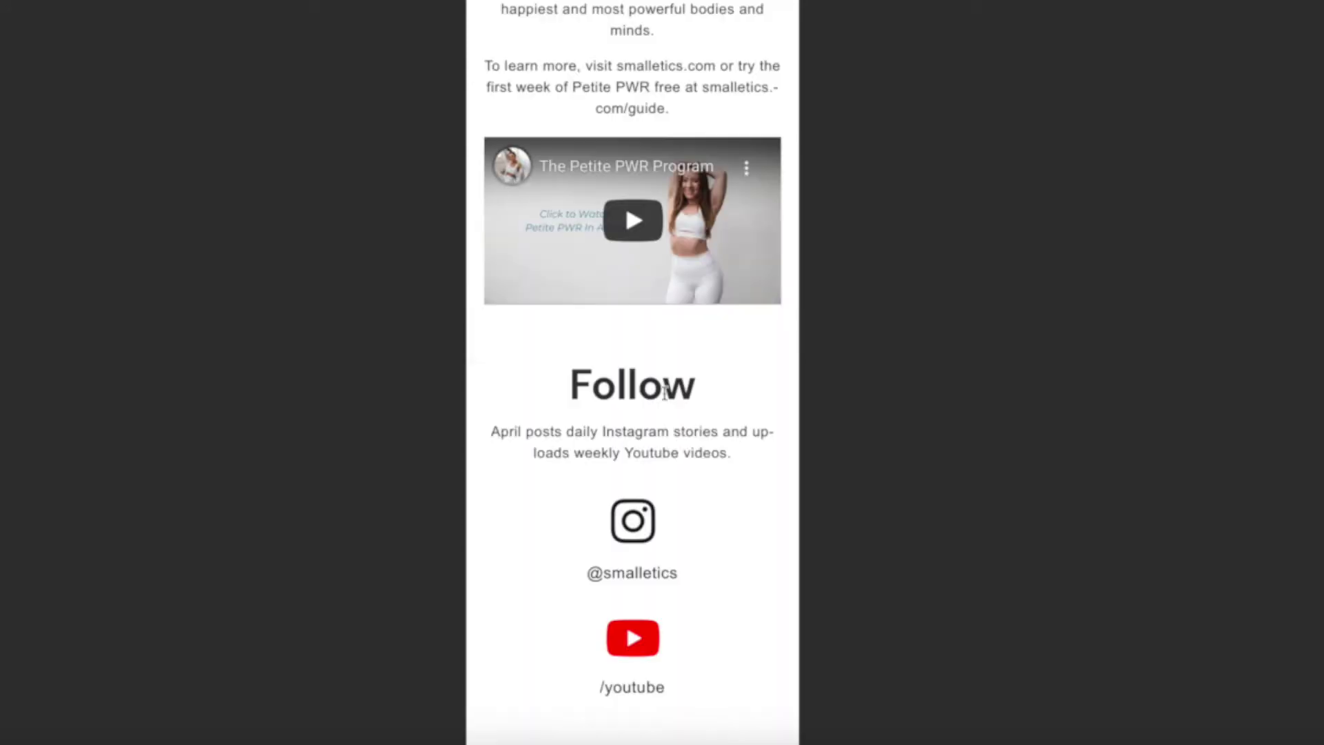
- Play The Petite PWR Program YouTube video on the storefront
scroll(664, 392, "up", 10)
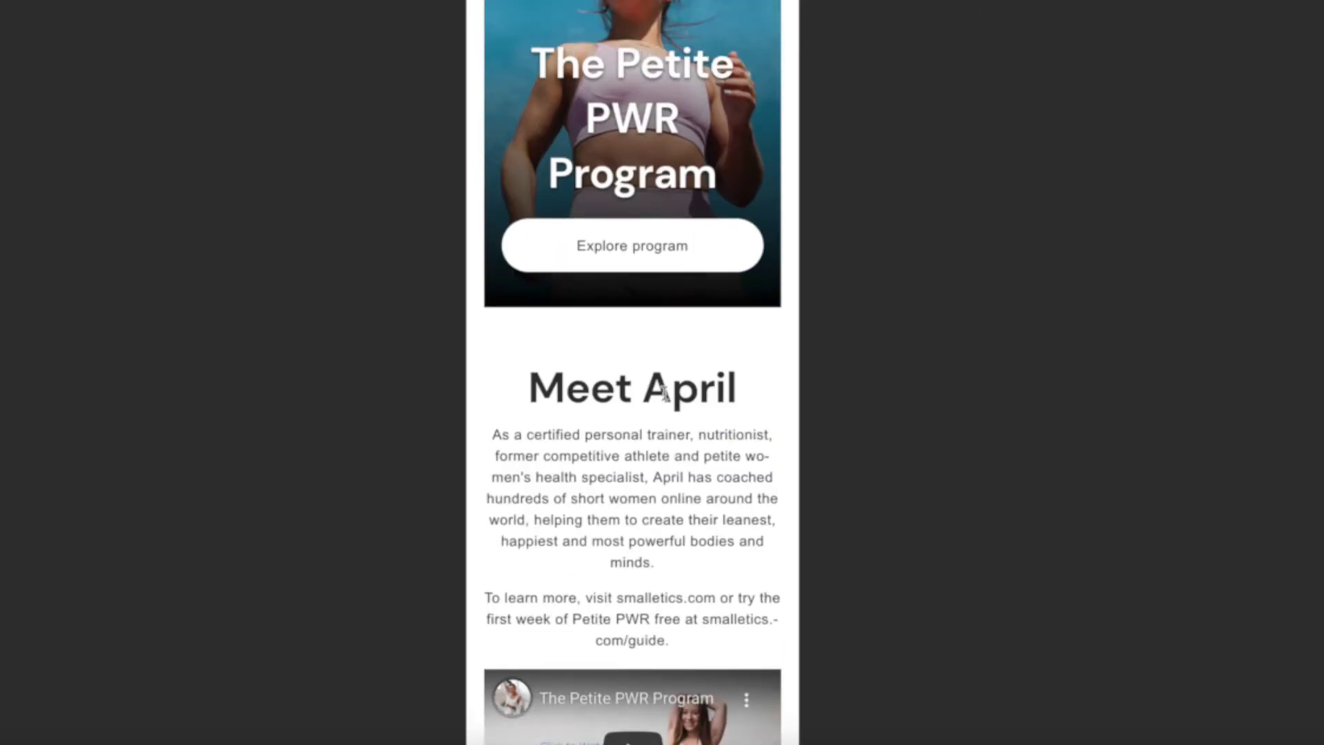
scroll(664, 396, "down", 10)
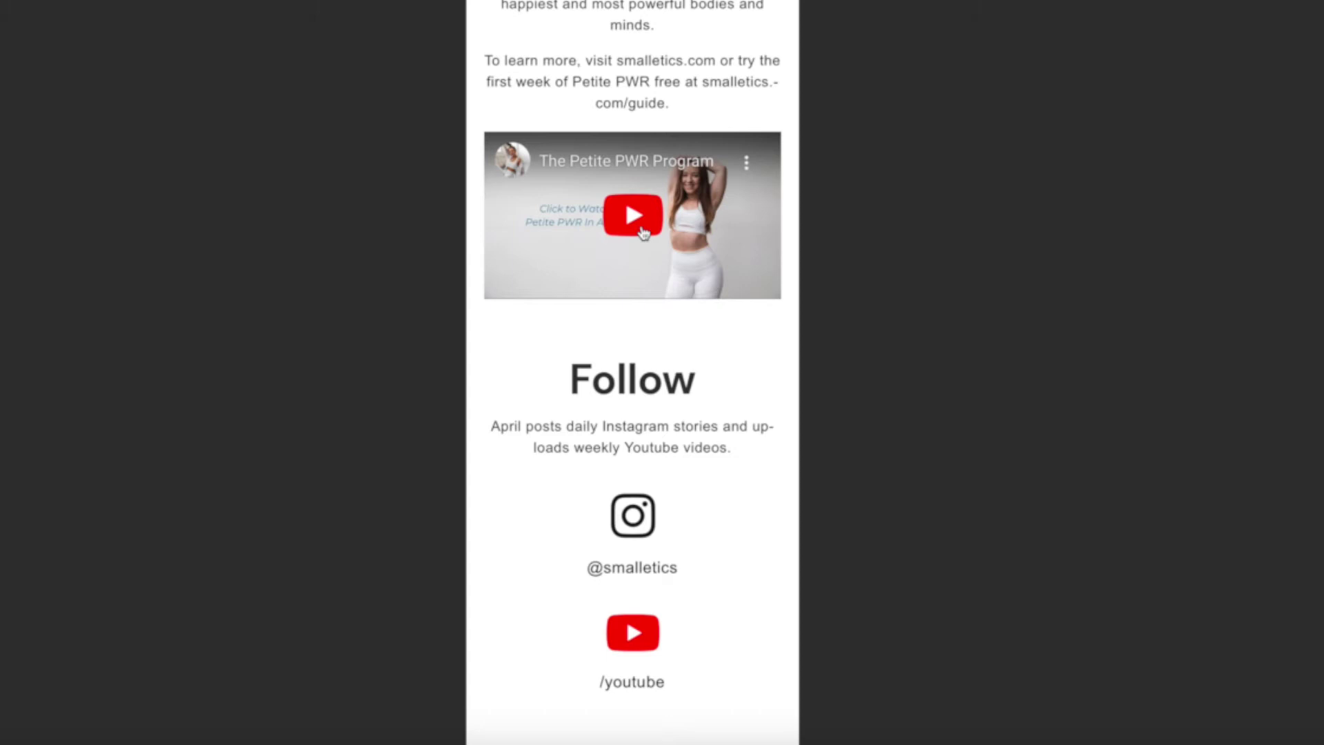
left_click(635, 184)
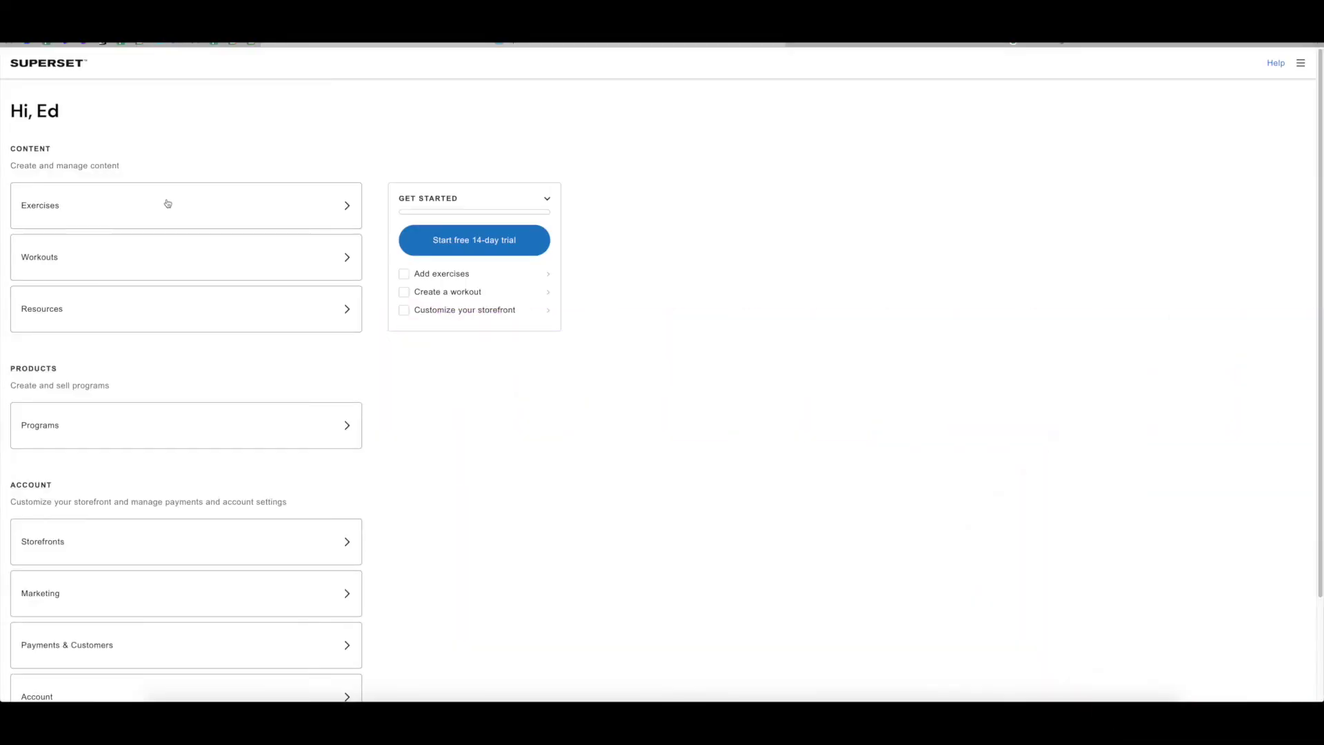
- Scroll through the creator dashboard's Exercises, Workouts, Programs and Account sections
scroll(188, 346, "down", 3)
scroll(188, 346, "up", 3)
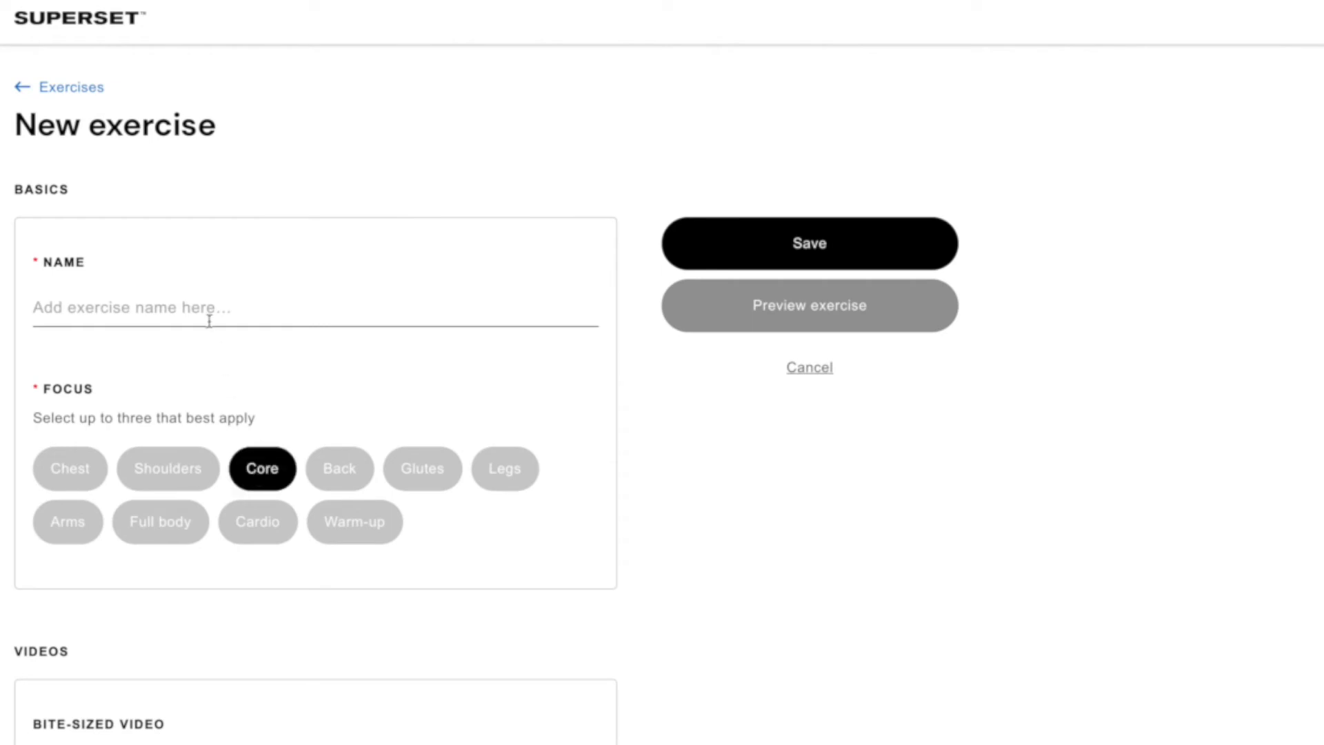
- Name the new exercise 'Mountain climbers'
left_click(209, 319)
type("Mountain climbers")
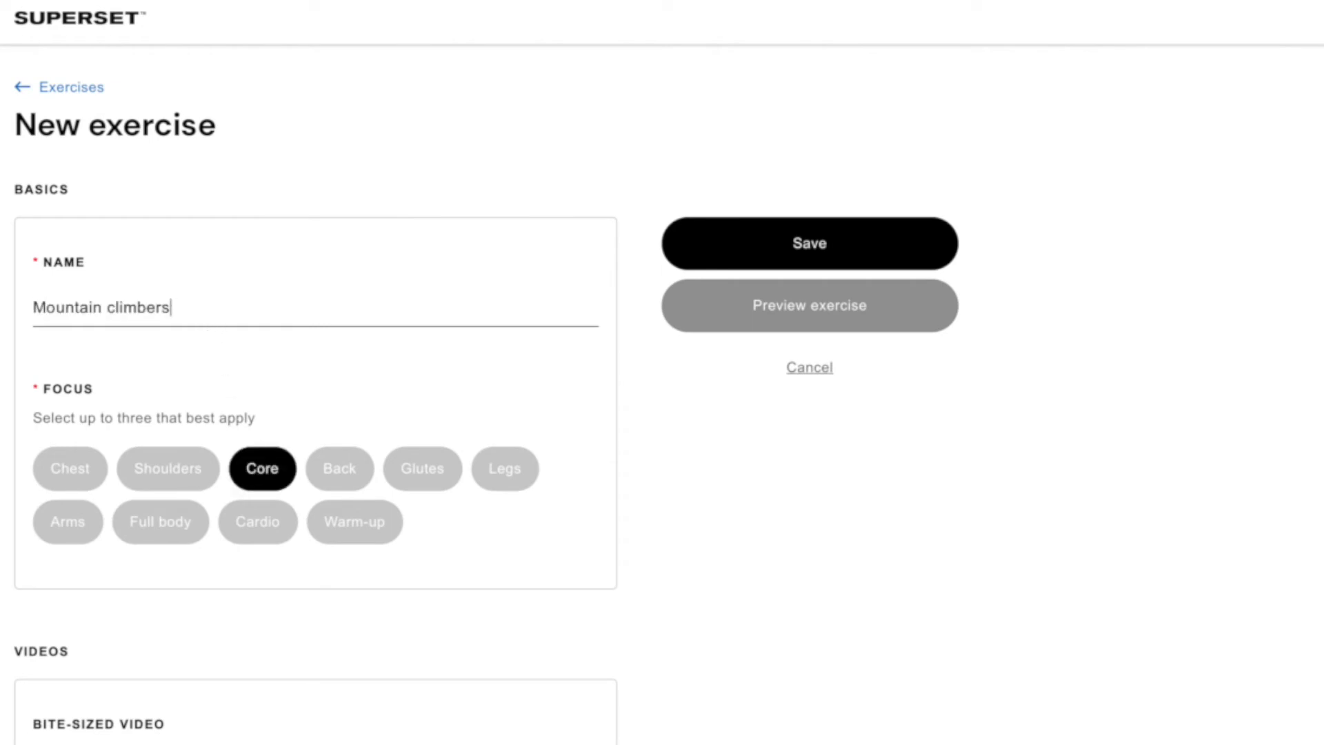
scroll(207, 545, "down", 6)
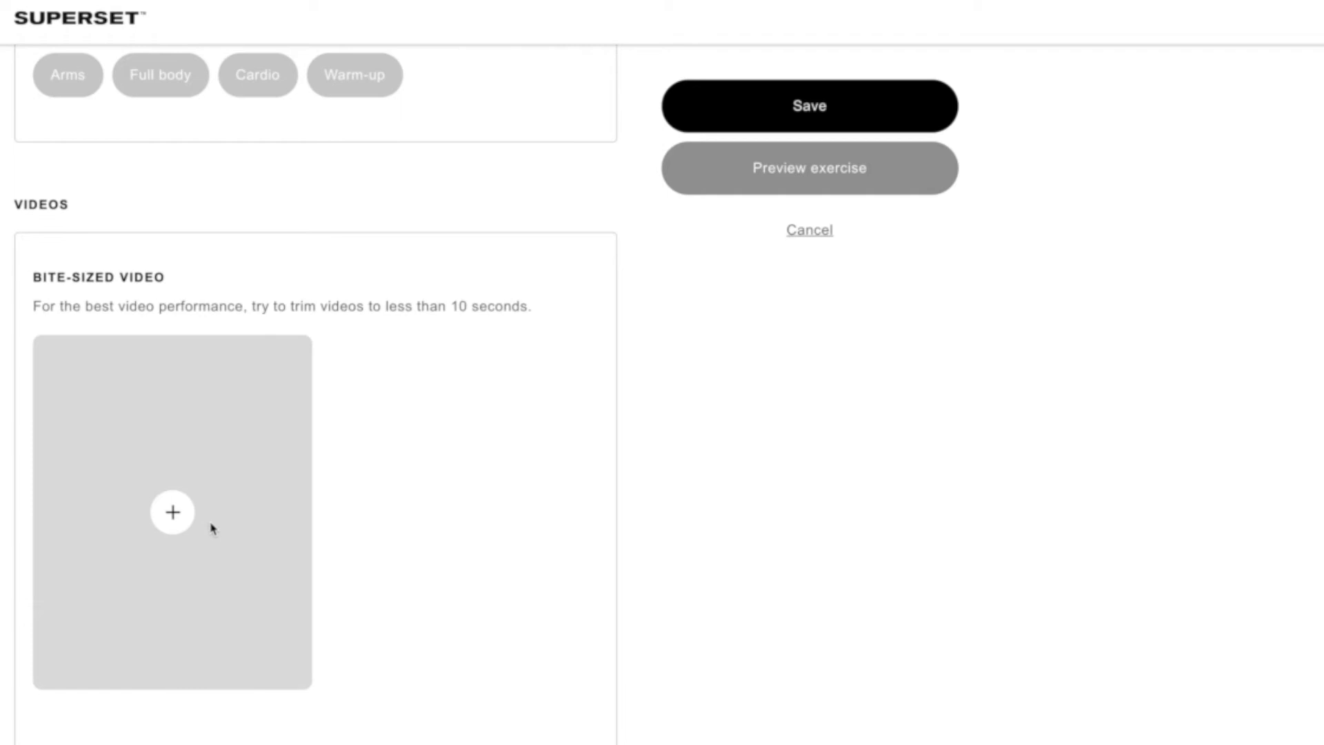
scroll(258, 469, "down", 3)
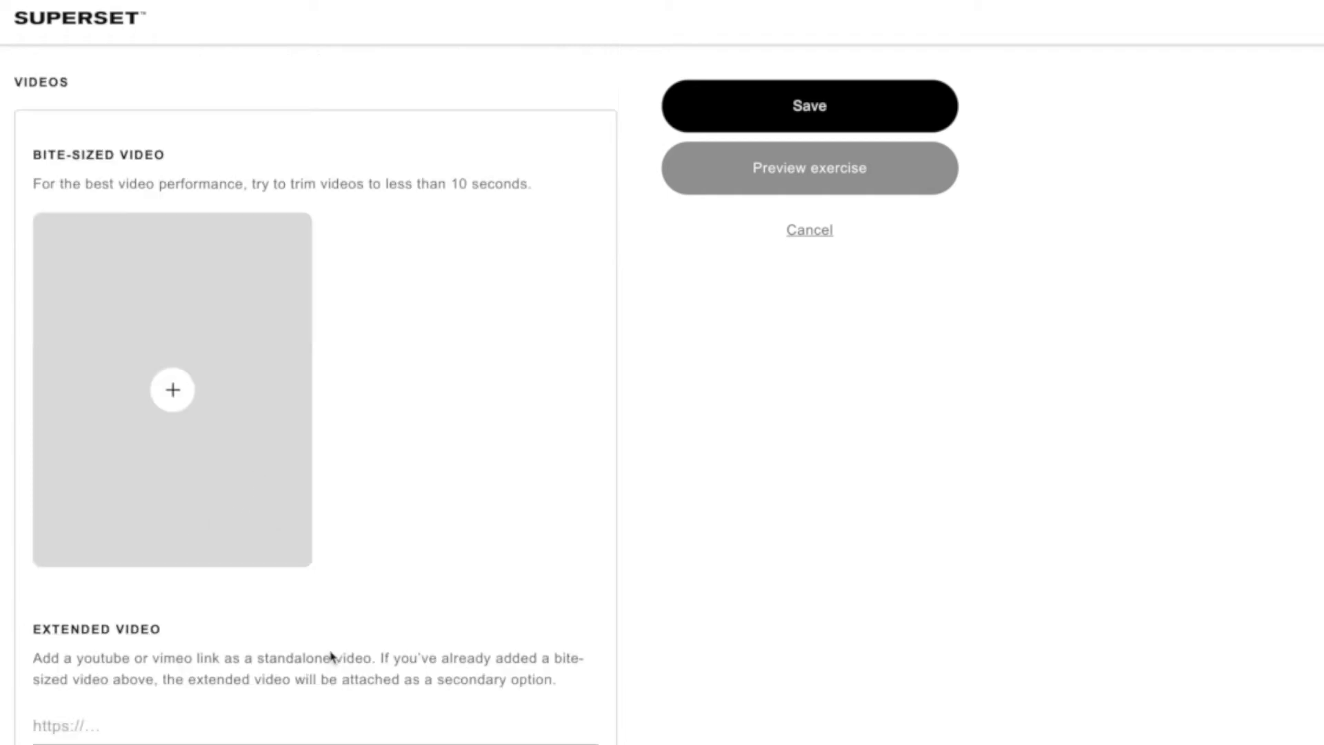
- Write the tip 'Make sure you get your knees to your elbows', correcting the wording
left_click(259, 701)
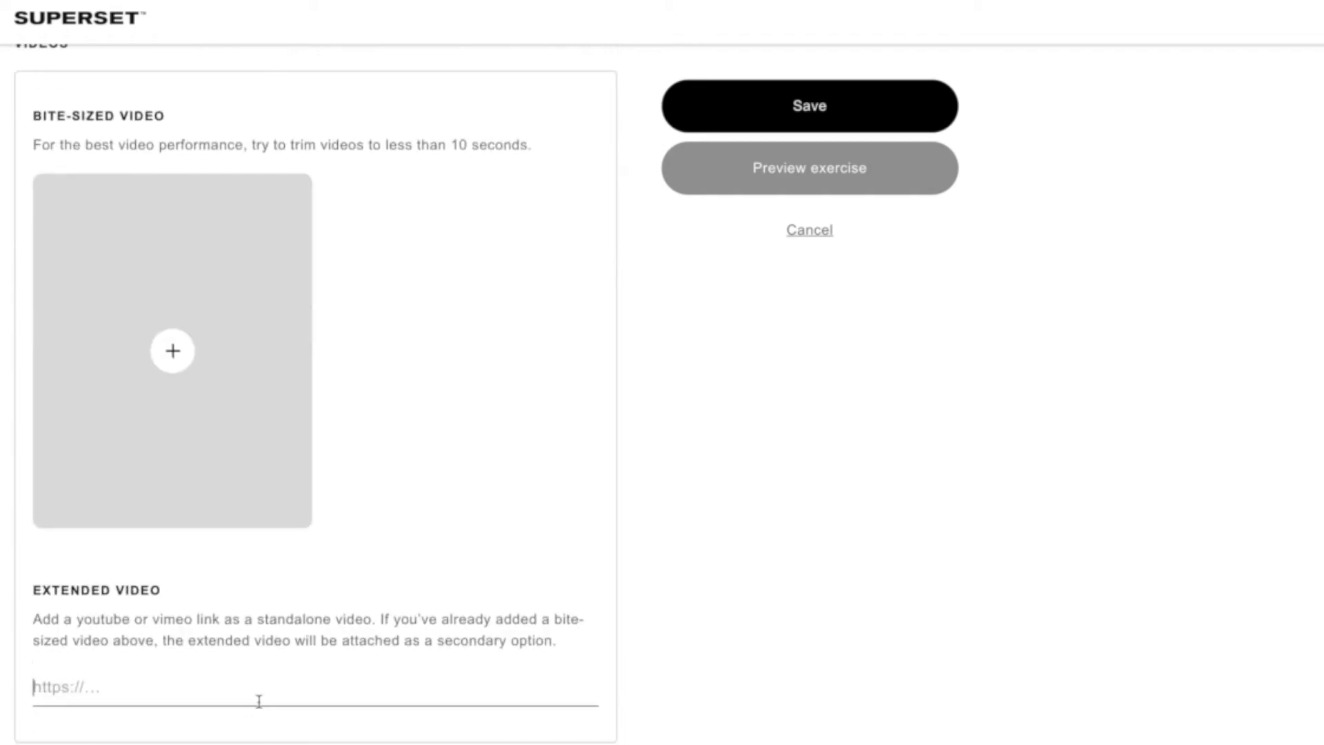
scroll(263, 694, "down", 6)
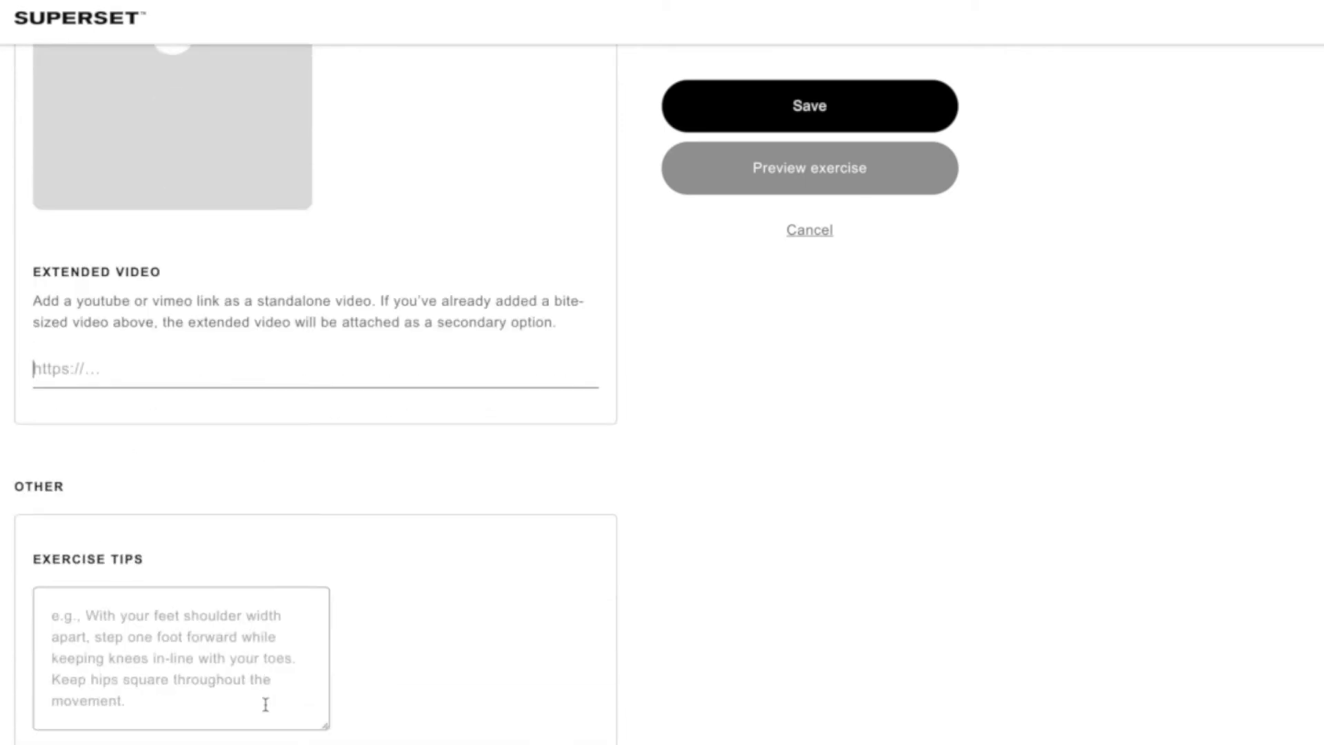
left_click(225, 632)
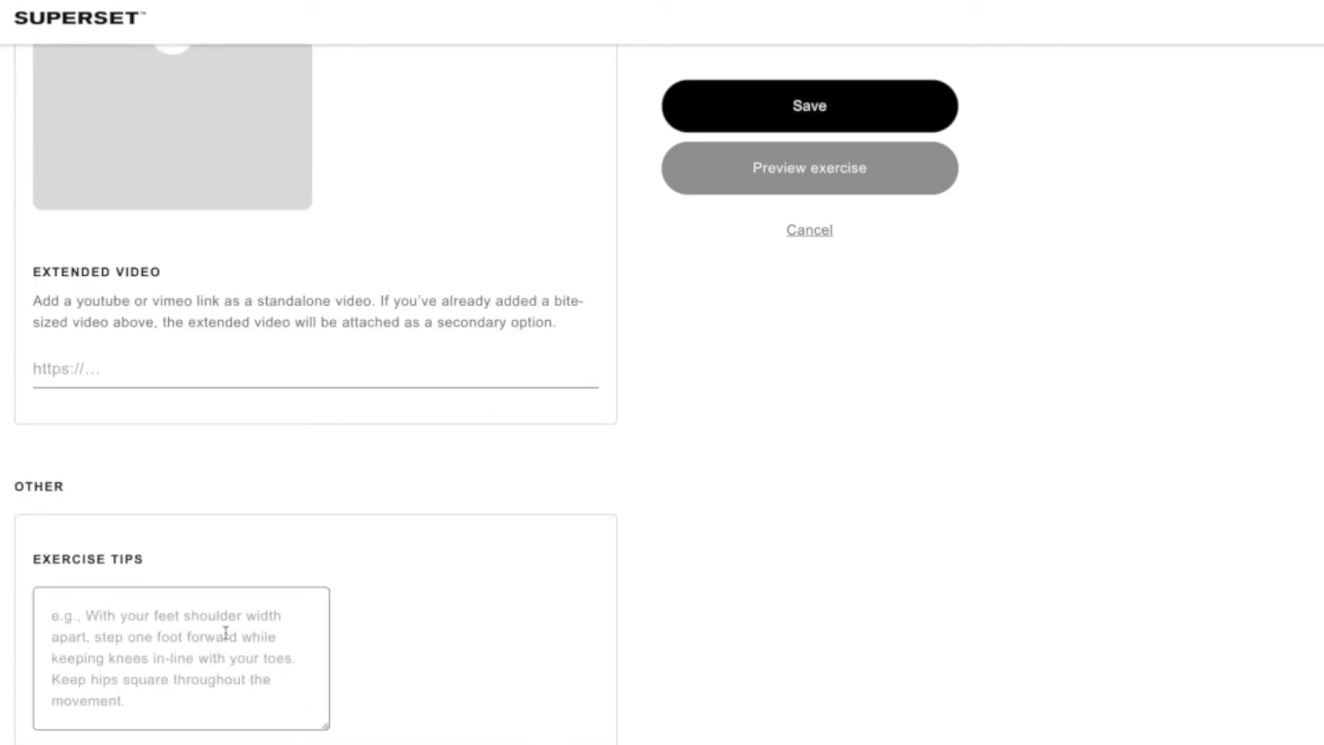
type("Make sure you get your elbows to")
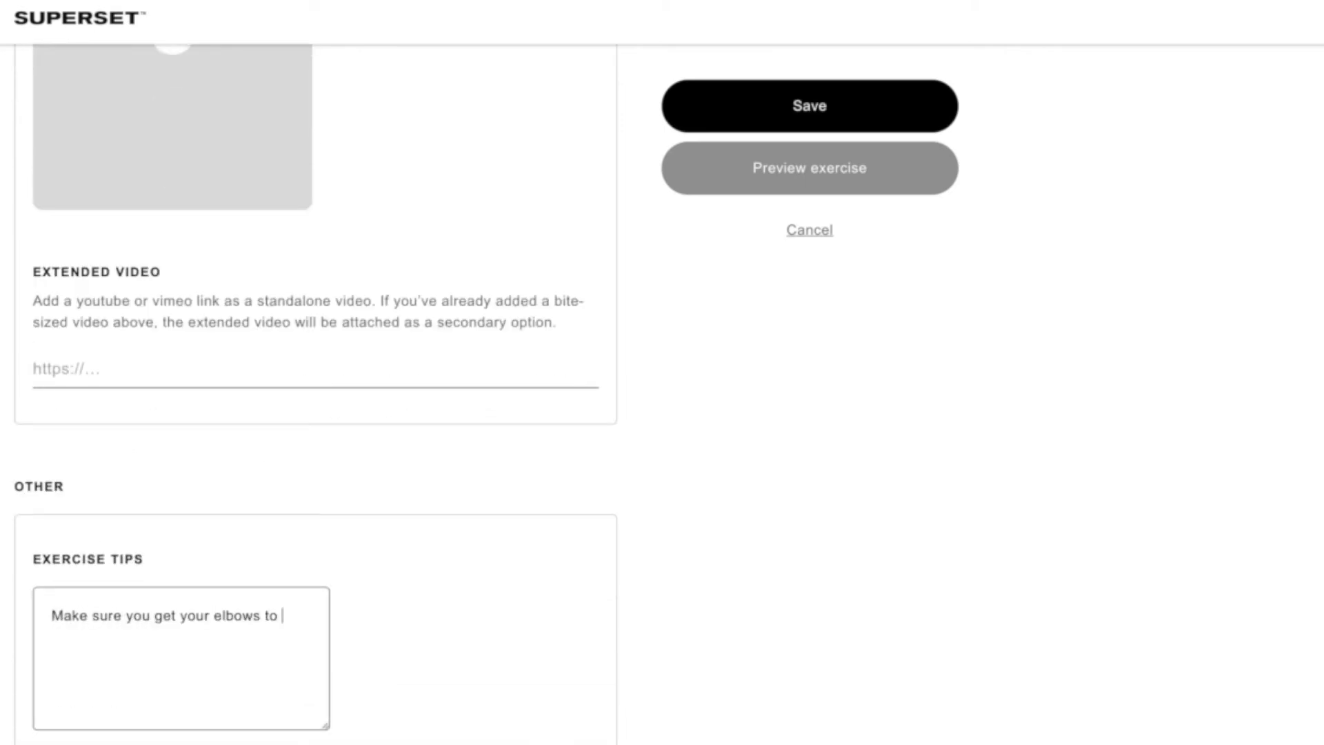
key("BackSpace")
key("BackSpace")
key("BackSpace")
key("BackSpace")
key("BackSpace")
key("BackSpace")
key("BackSpace")
key("BackSpace")
type("knees to your elbows")
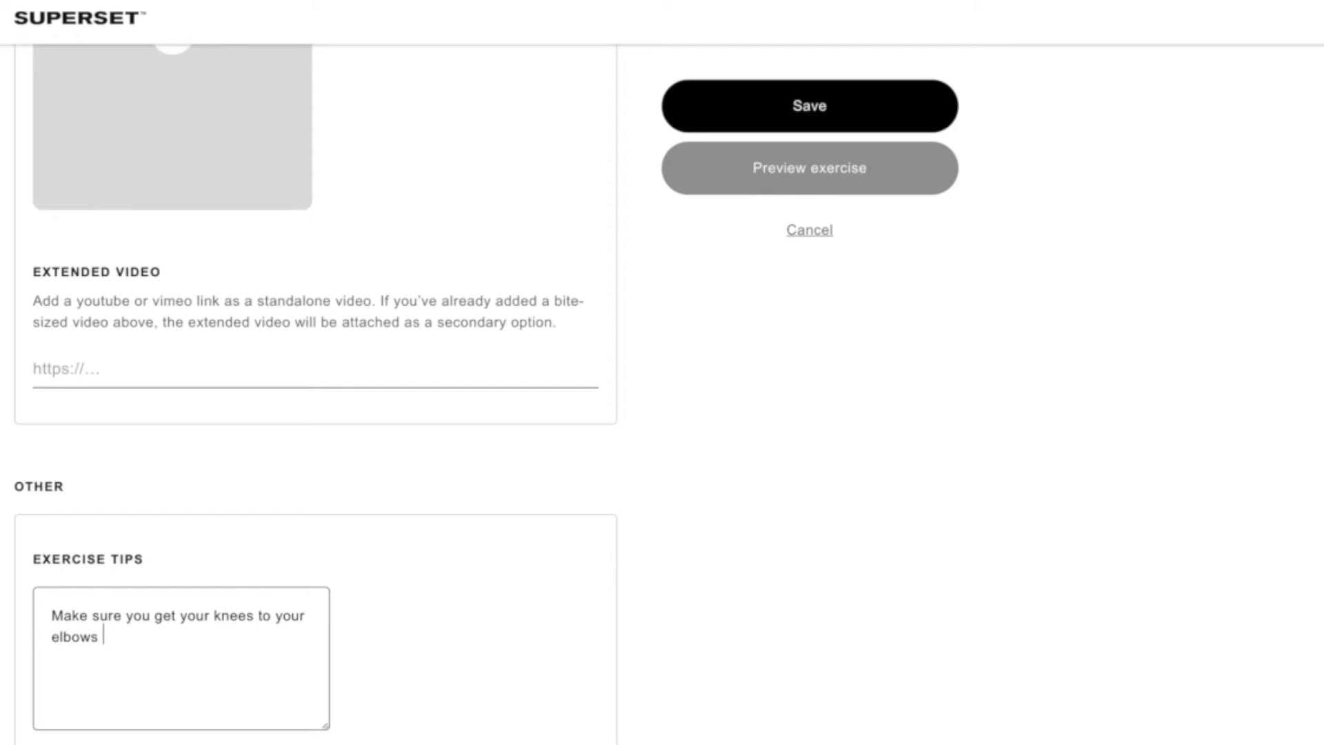
scroll(317, 373, "up", 10)
- Discard the unsaved exercise and name a new workout 'Abs smasher'
left_click(76, 87)
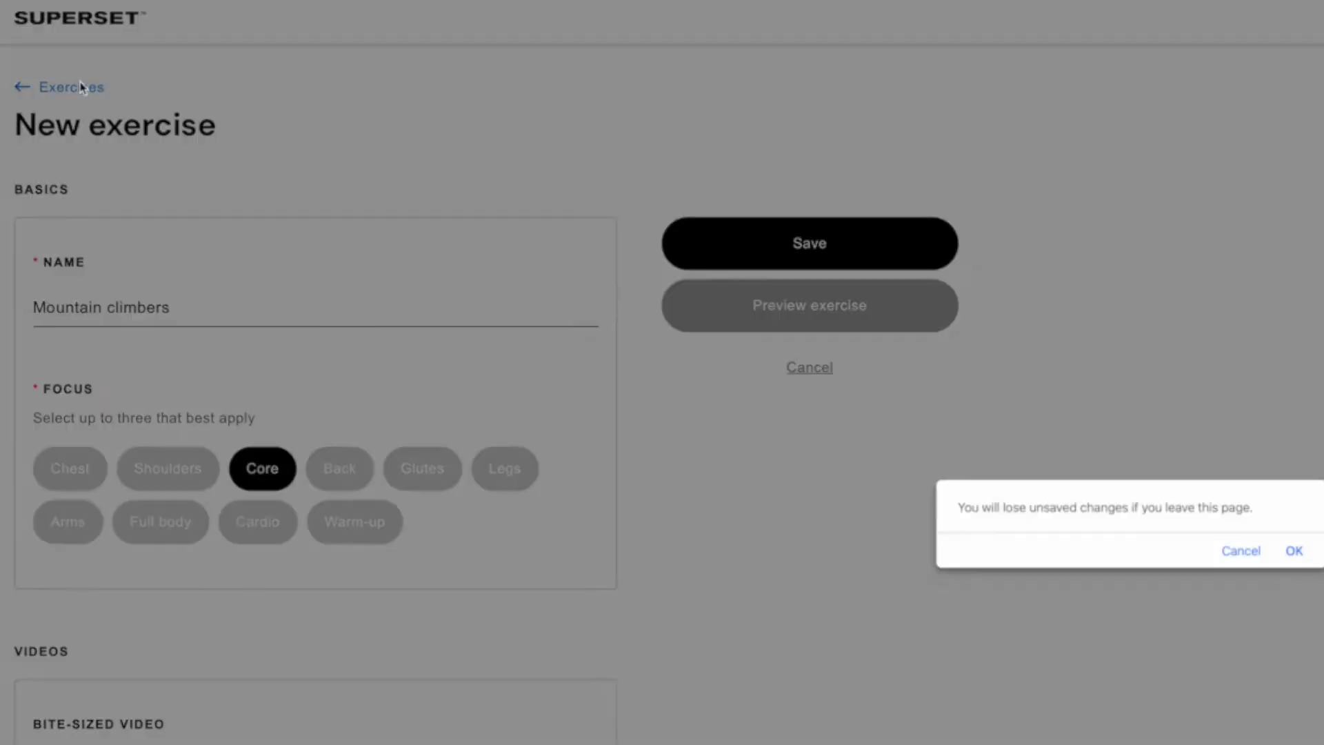
left_click(1295, 550)
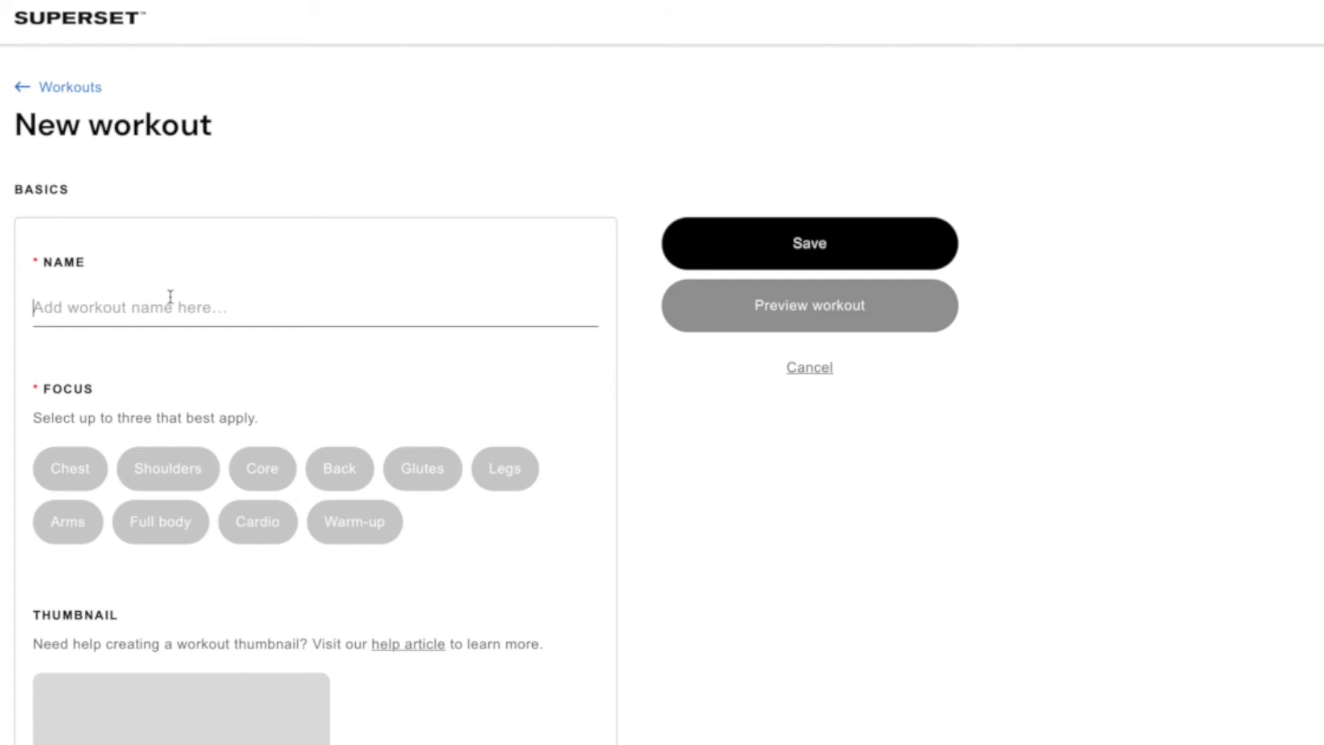
left_click(170, 296)
type("Abs smasher")
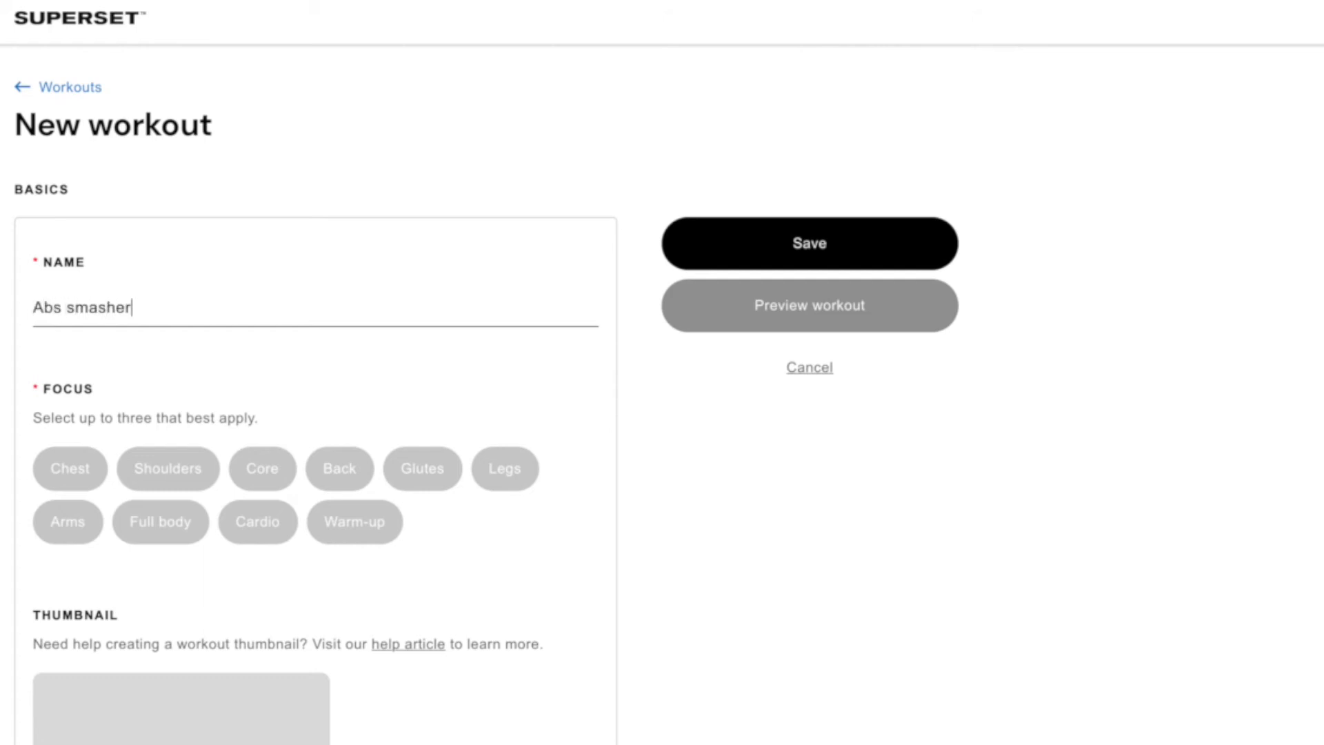
- Give the Abs smasher workout a Core focus and return to the home dashboard
scroll(275, 354, "down", 2)
left_click(275, 350)
scroll(301, 656, "down", 7)
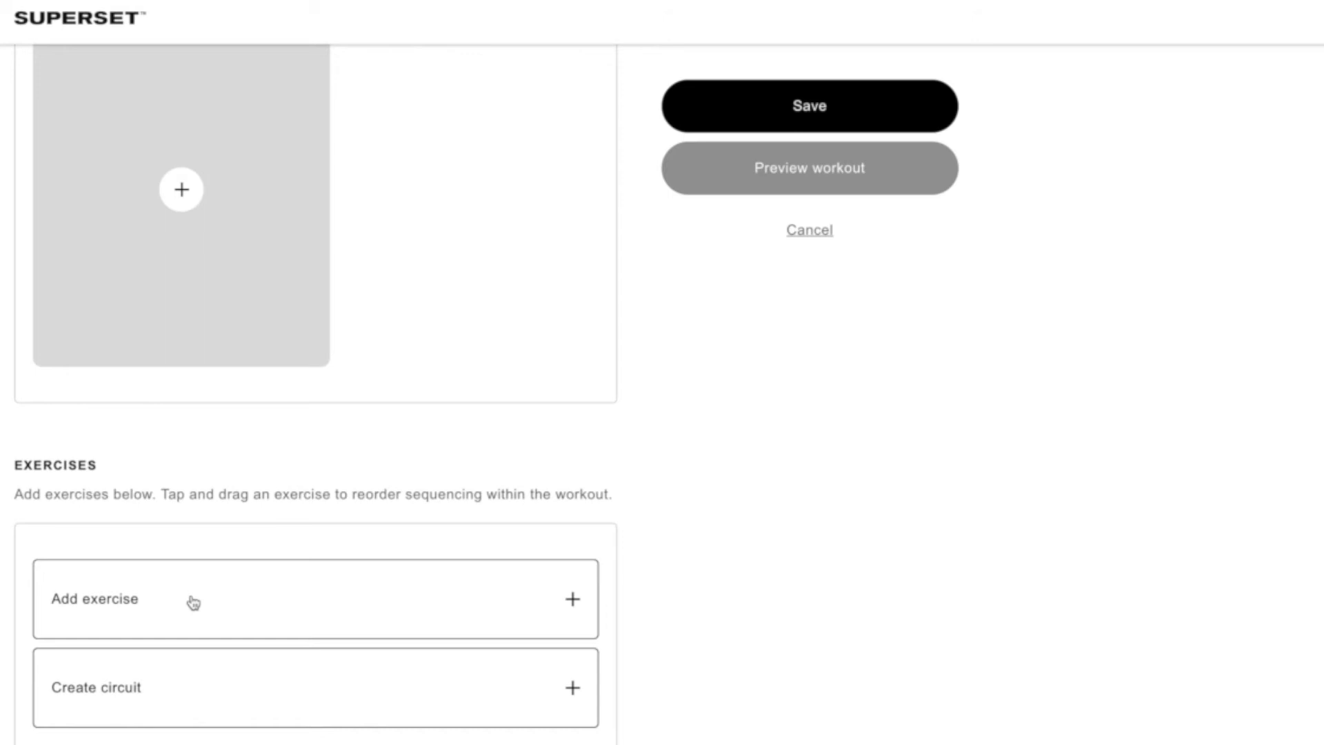
left_click(216, 712)
scroll(225, 731, "down", 9)
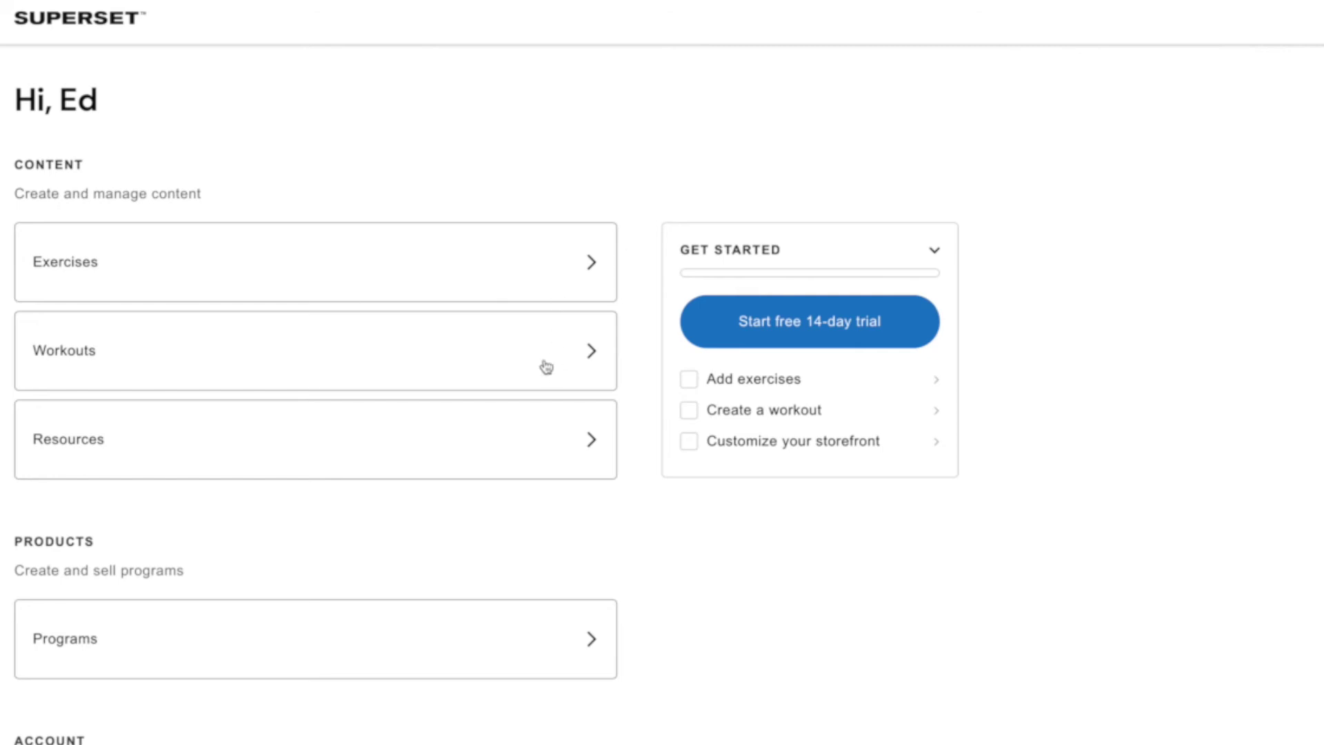
scroll(594, 667, "down", 3)
scroll(597, 656, "up", 3)
scroll(442, 706, "down", 3)
left_click(313, 615)
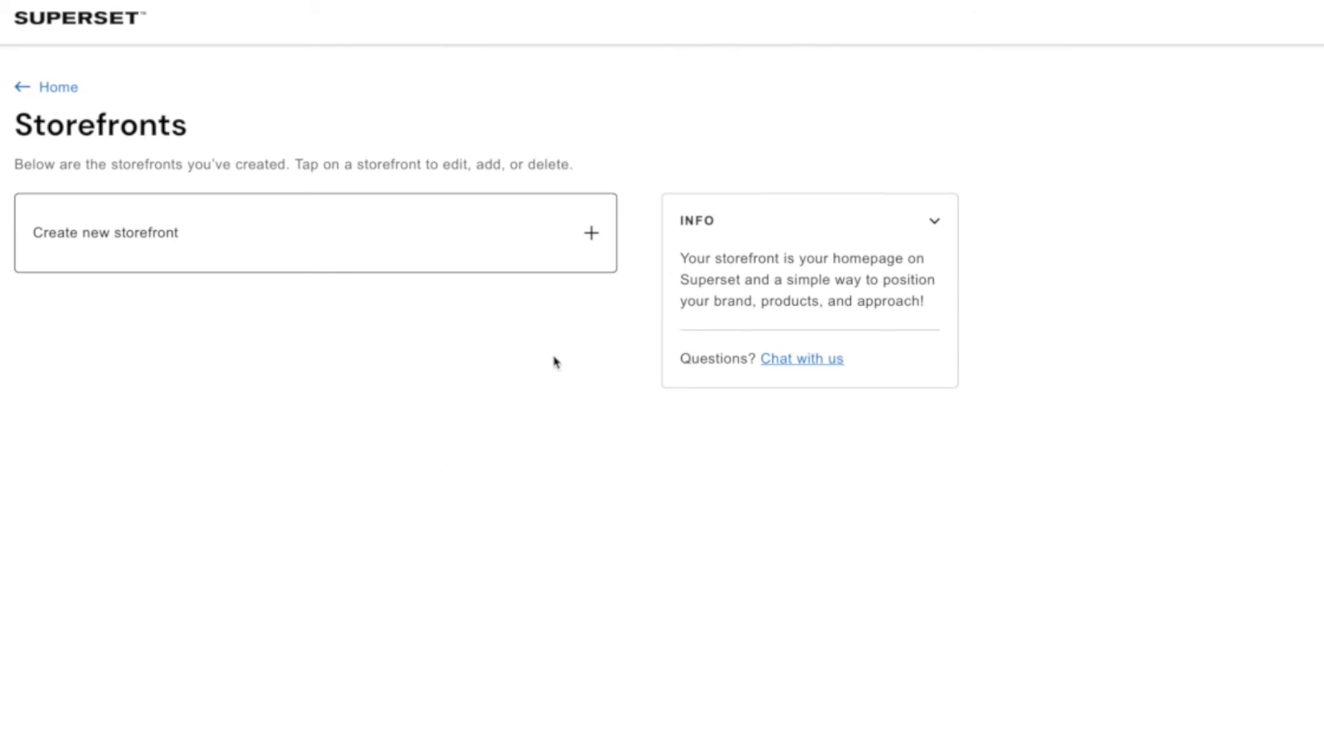
left_click(322, 249)
scroll(242, 432, "up", 2)
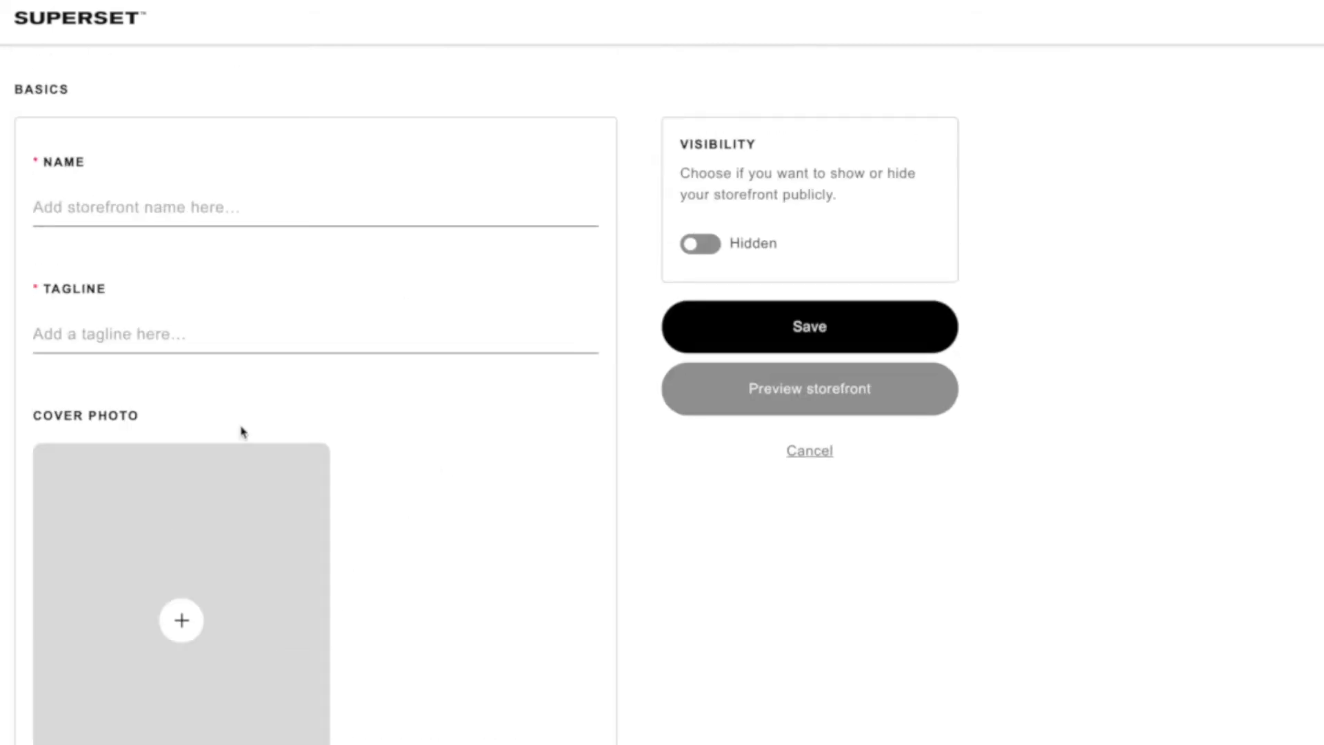
scroll(242, 432, "down", 15)
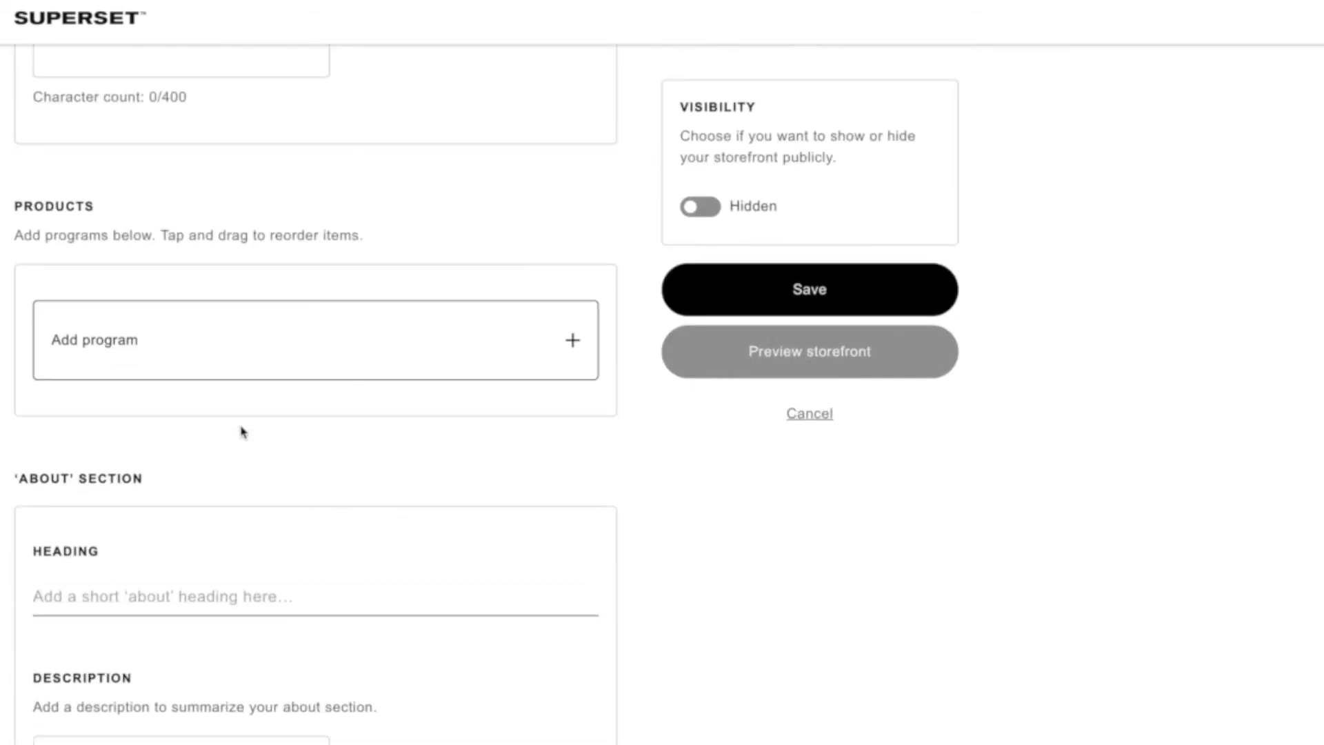
left_click(267, 349)
scroll(266, 464, "down", 8)
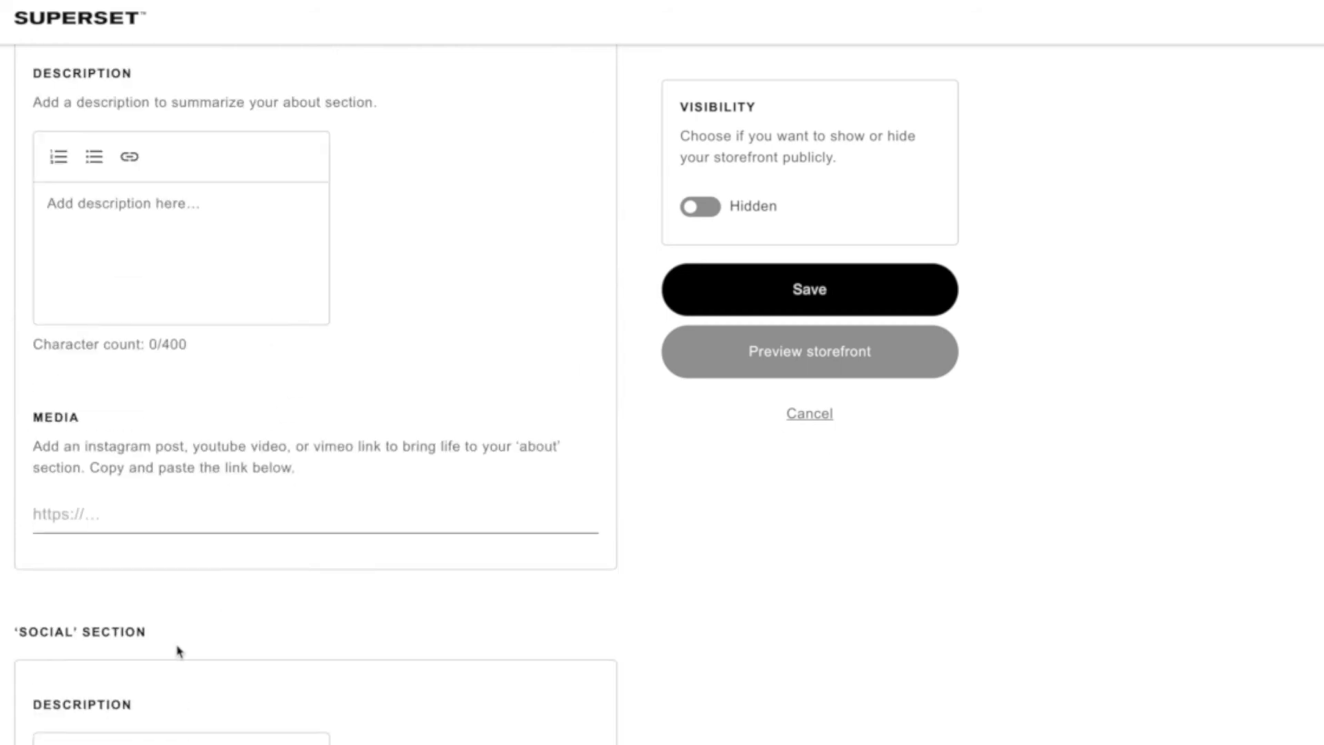
scroll(179, 651, "down", 5)
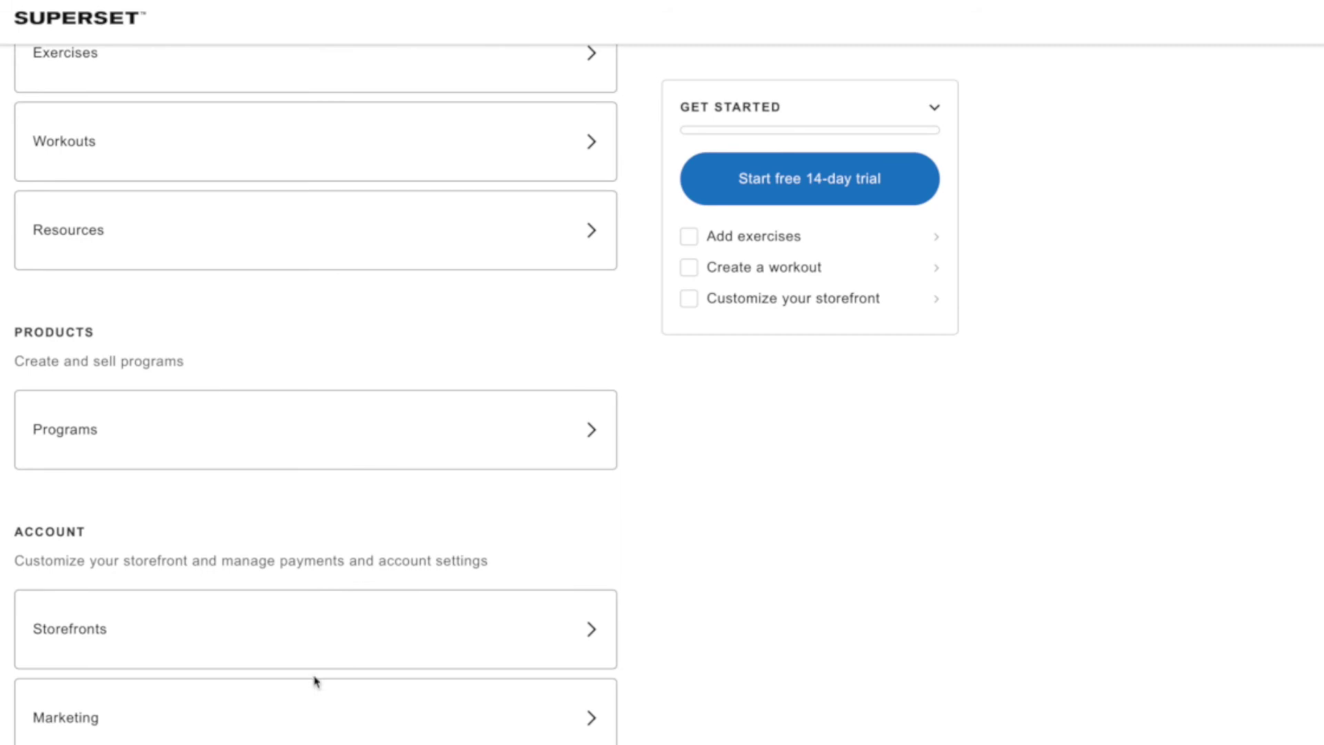
- Start a new Marketing promo video and scroll through its specs
left_click(329, 709)
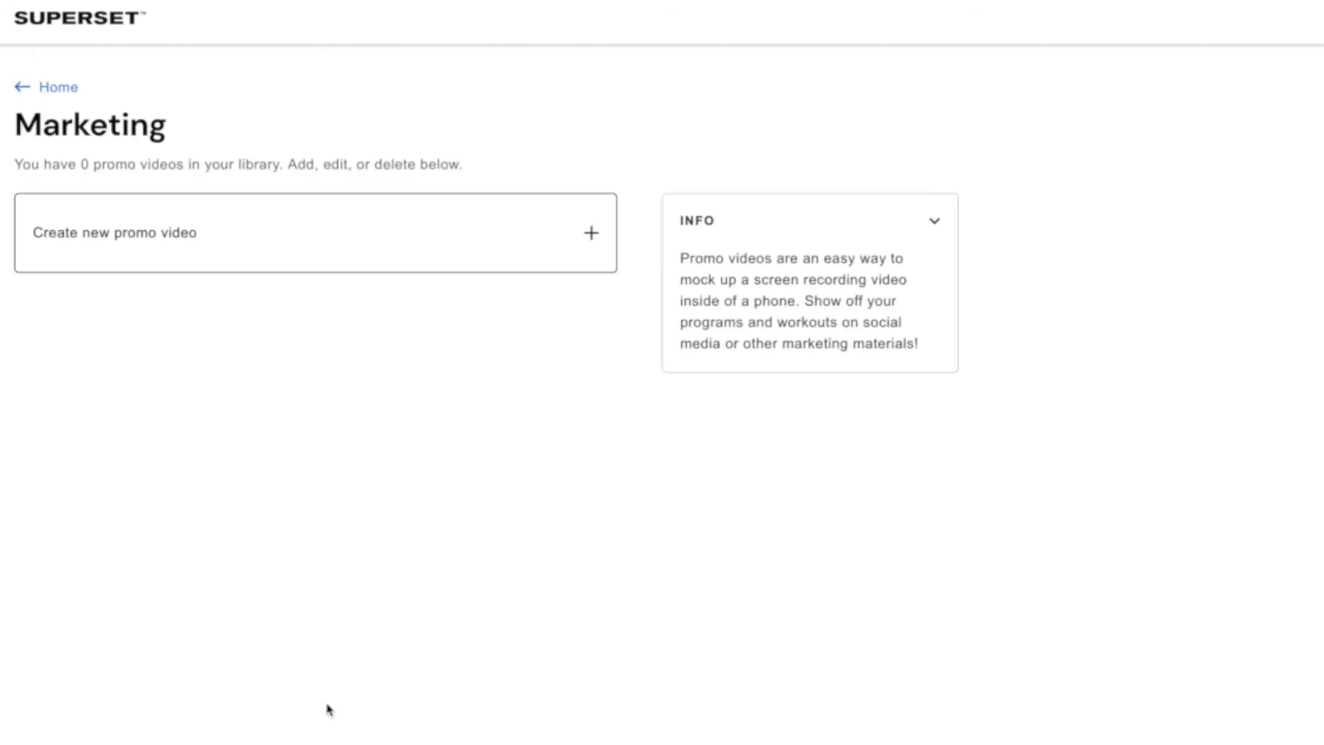
left_click(334, 249)
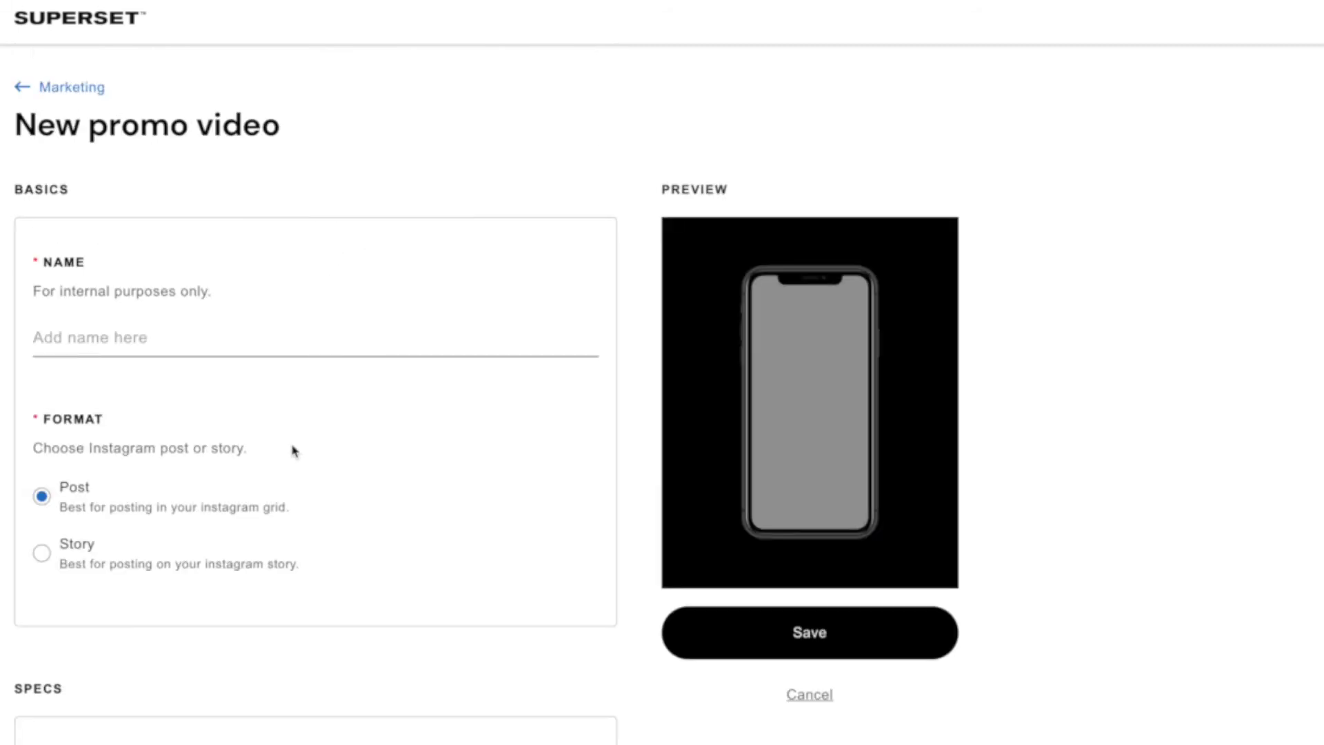
scroll(294, 451, "down", 2)
scroll(286, 602, "down", 5)
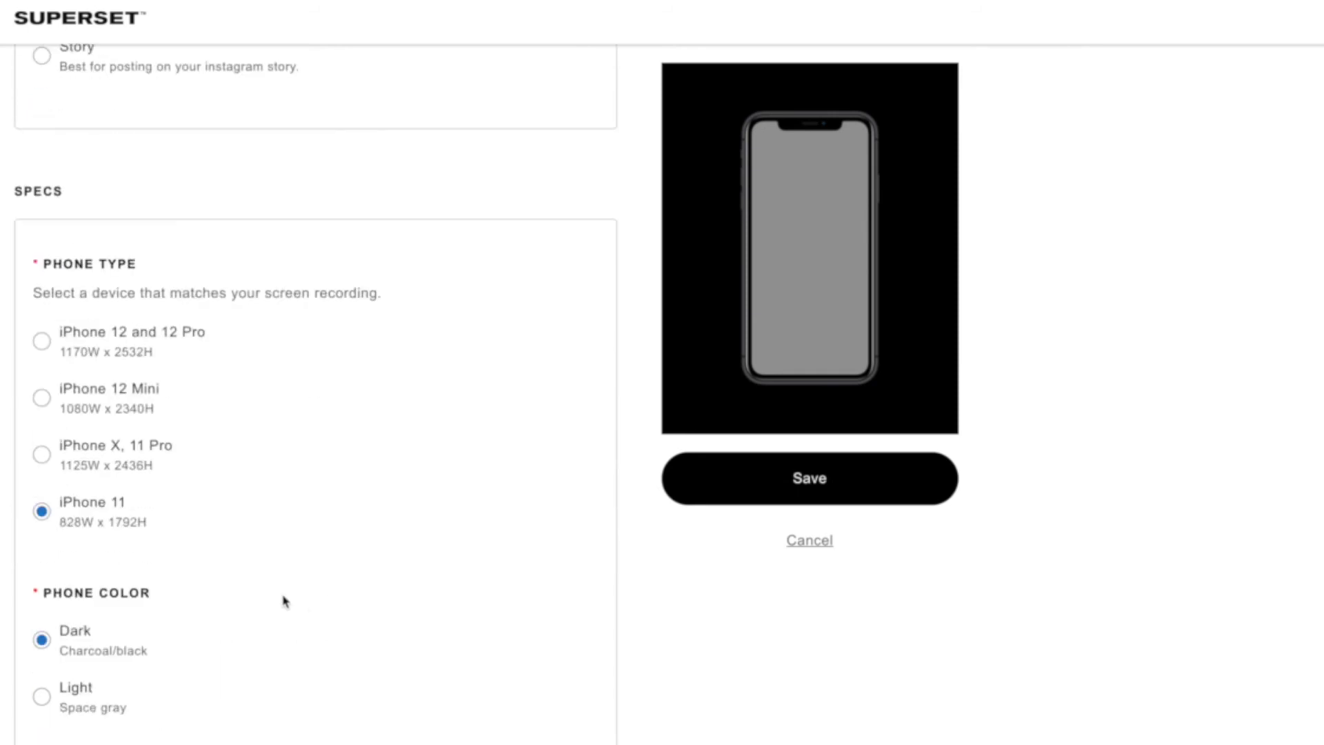
scroll(286, 602, "down", 5)
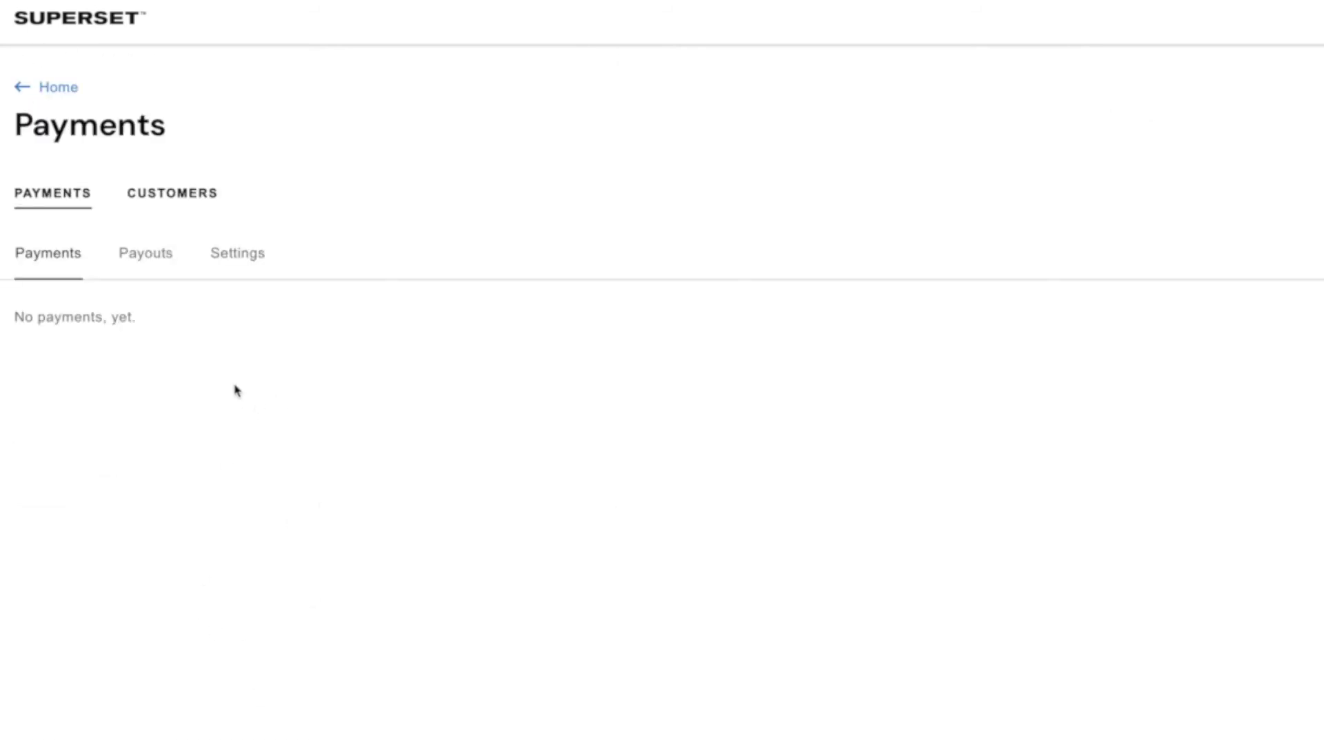
- Check the Payouts list, then the Customers tab and its Inactive customers
left_click(164, 253)
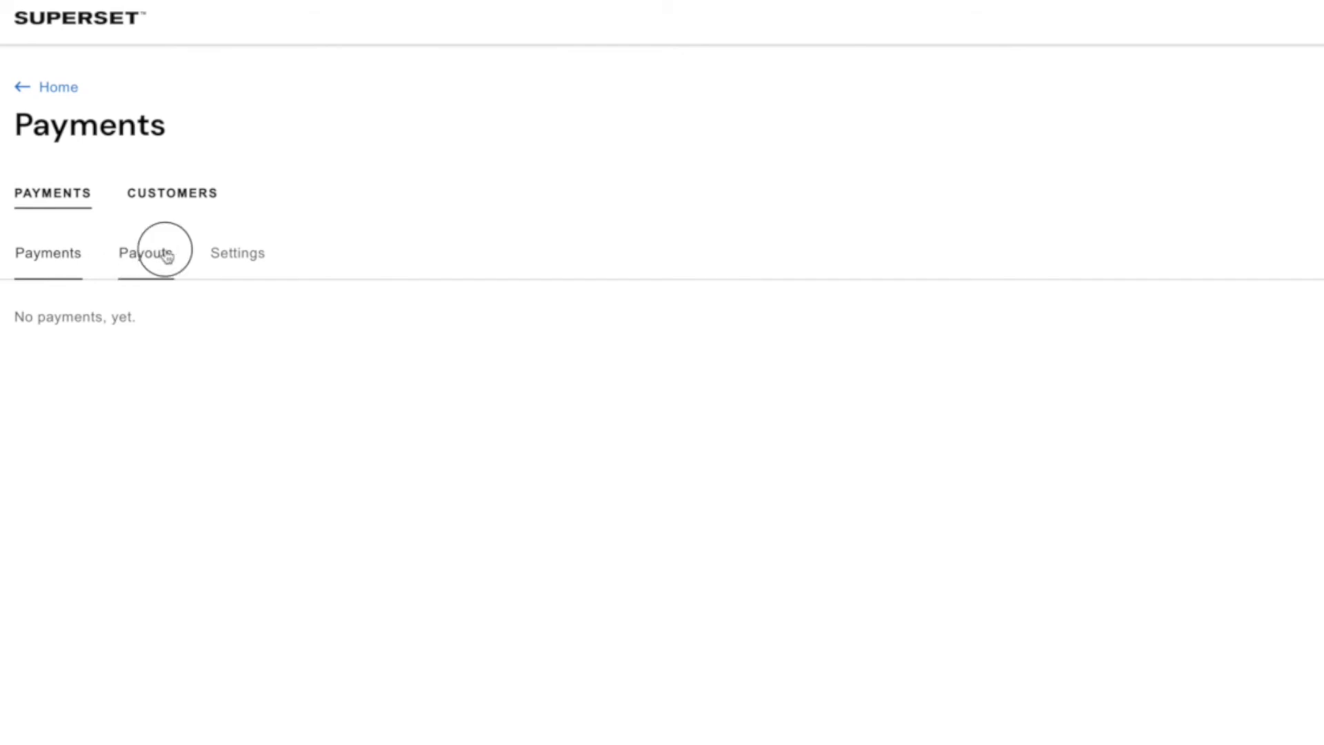
left_click(167, 201)
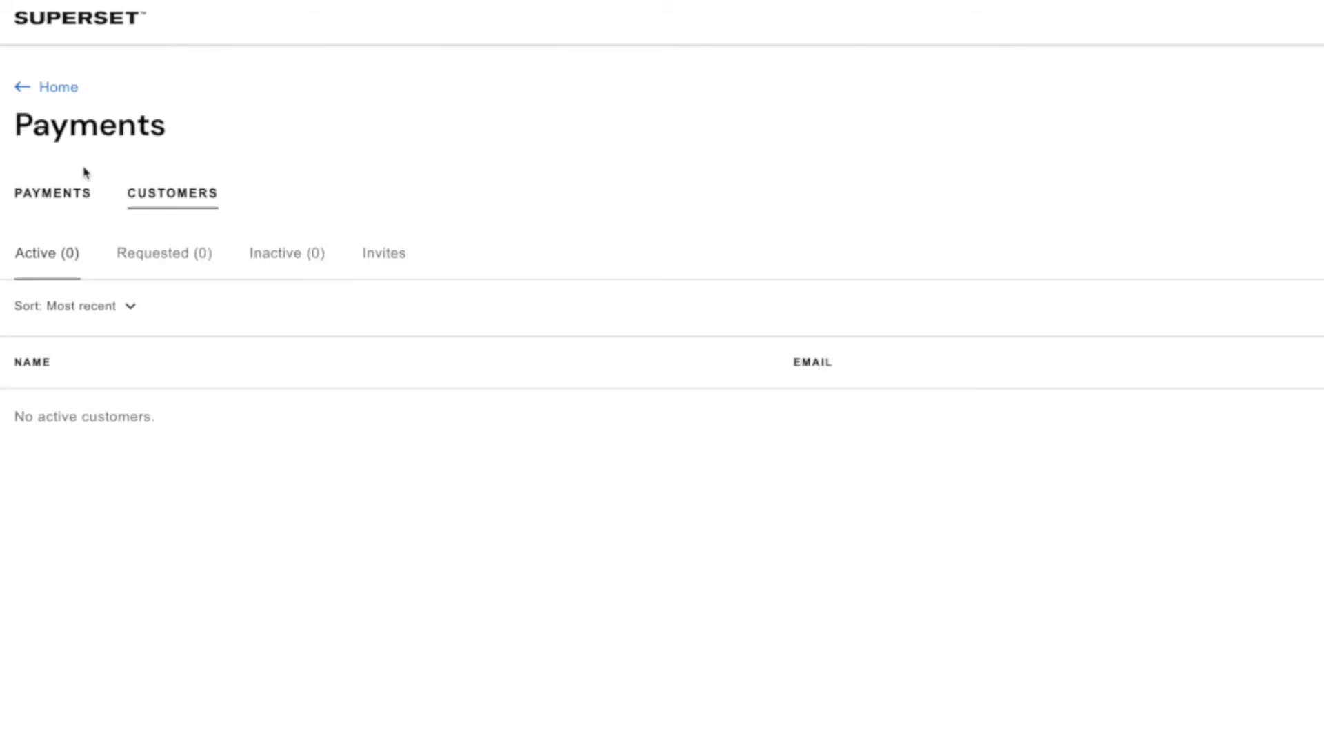
left_click(286, 268)
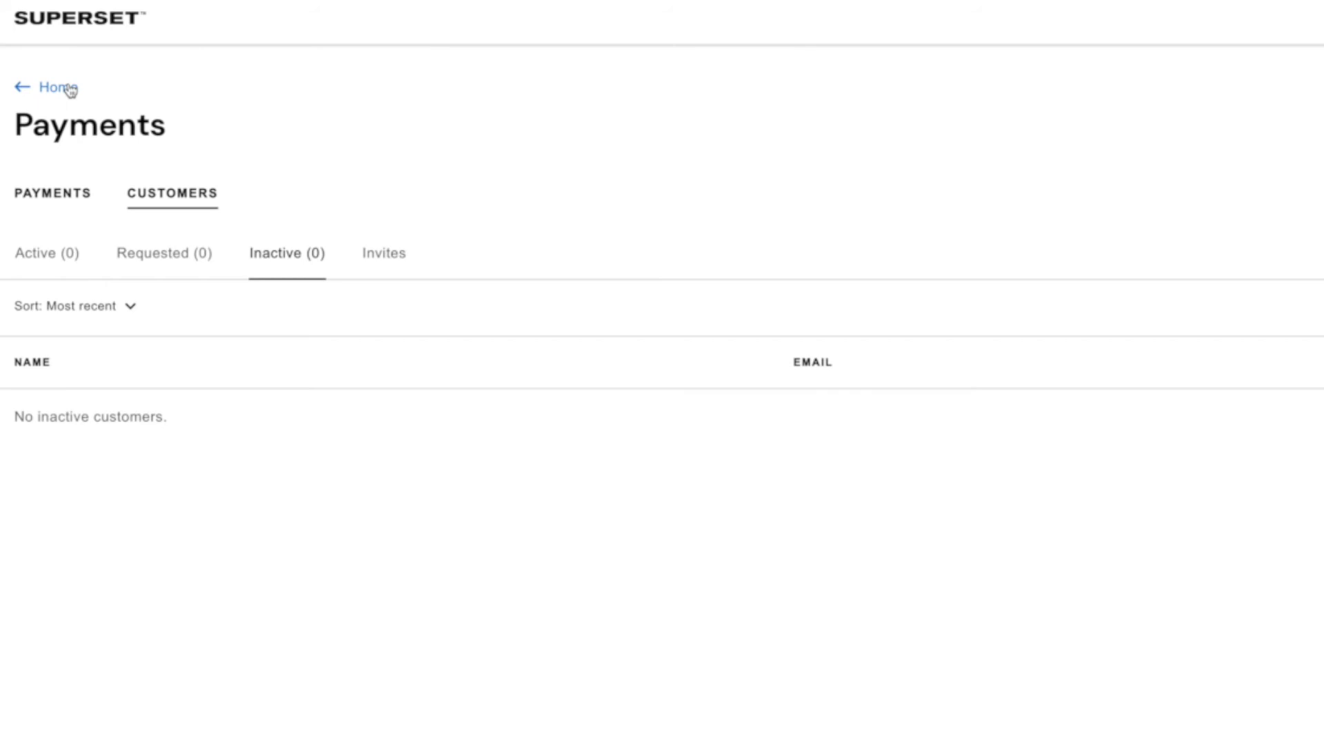
- Return to the creator home dashboard and open the account settings
left_click(59, 87)
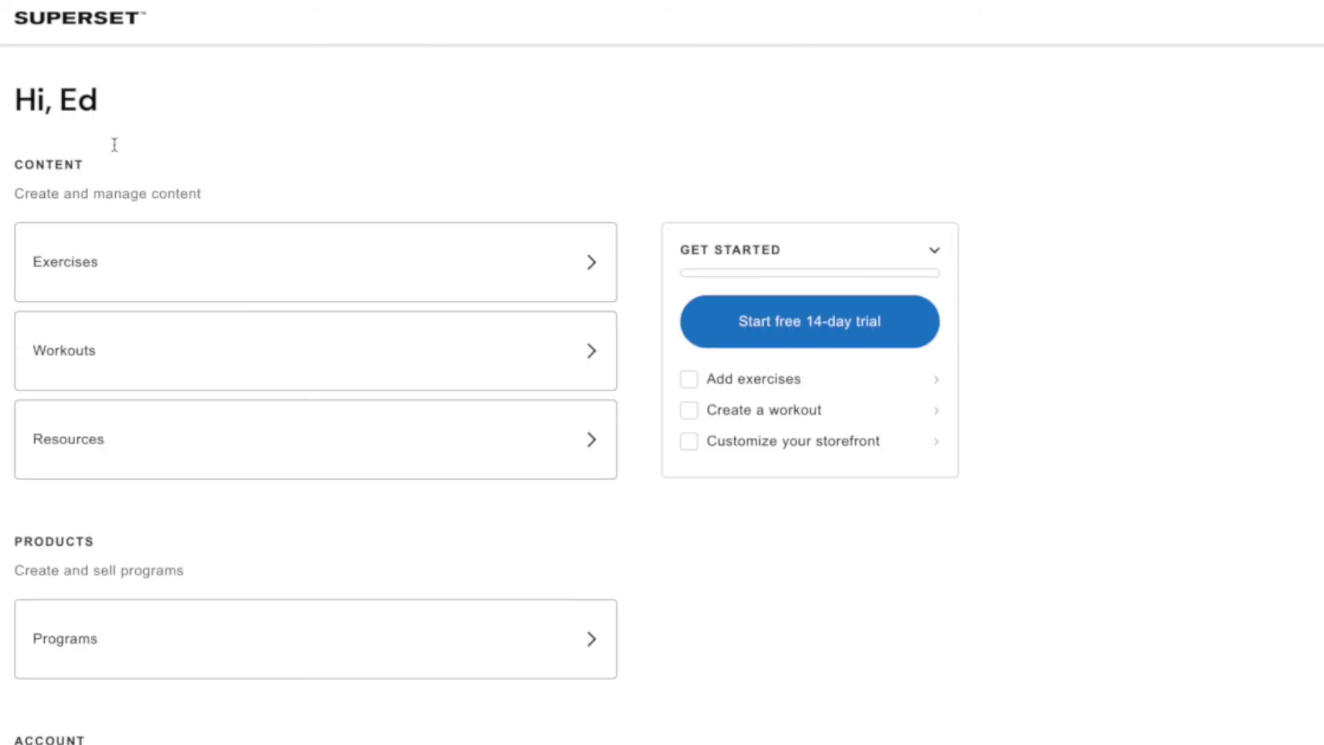
scroll(297, 449, "down", 3)
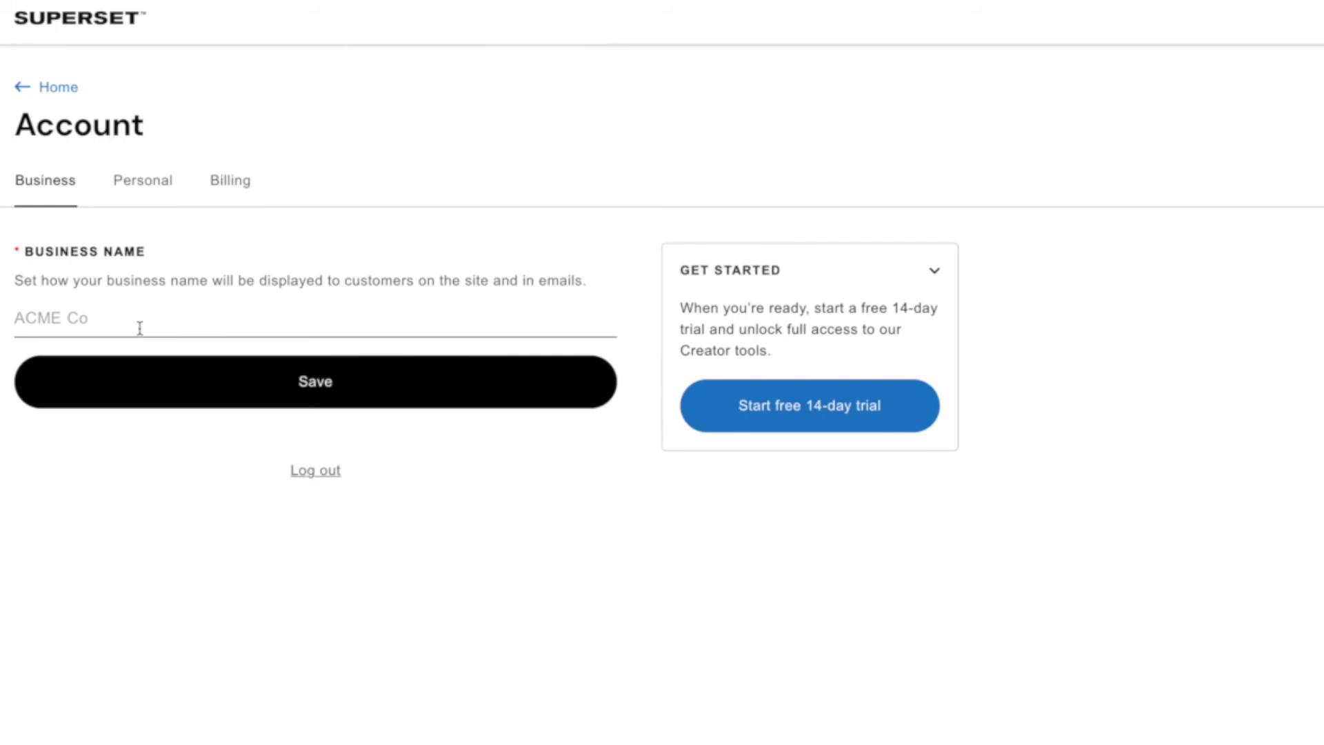
left_click(143, 181)
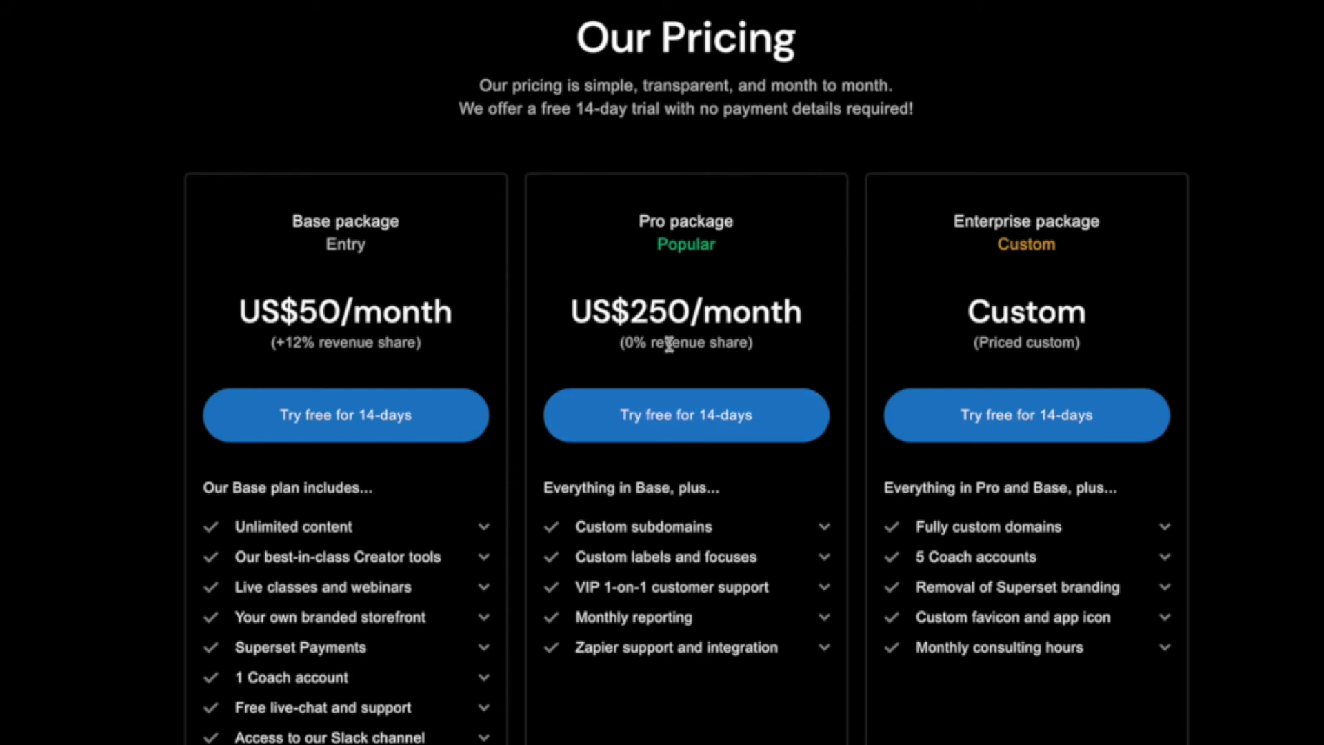
- Highlight the Pro package's 0% revenue share note, then expand and collapse the Zapier support row
left_click_drag(666, 348, 550, 345)
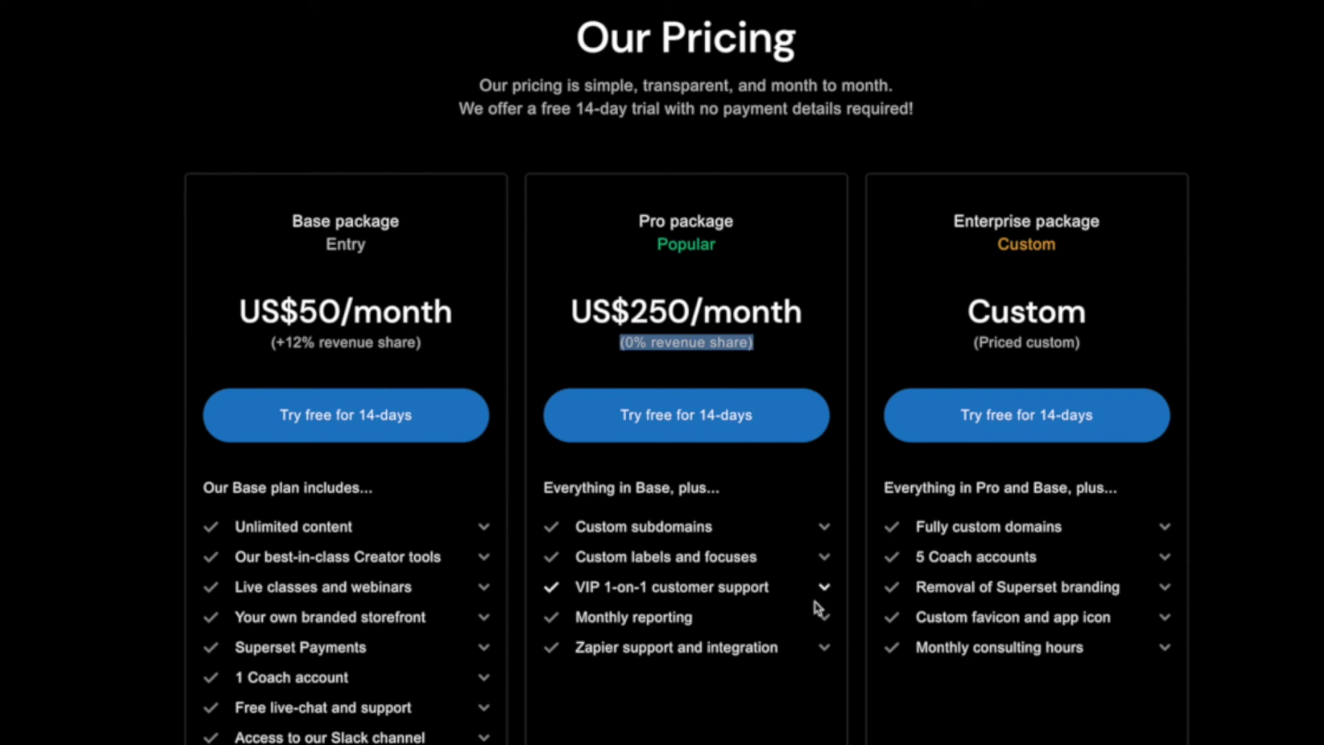
left_click(825, 649)
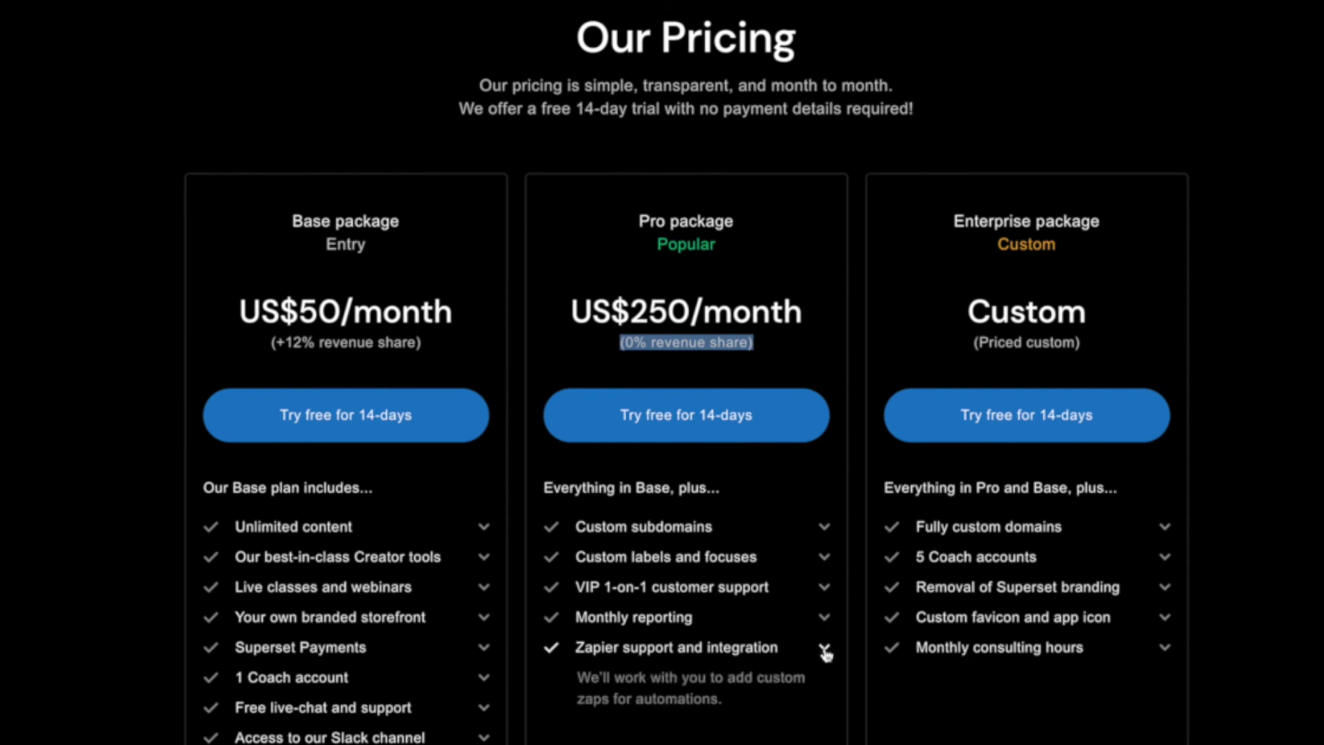
left_click(825, 650)
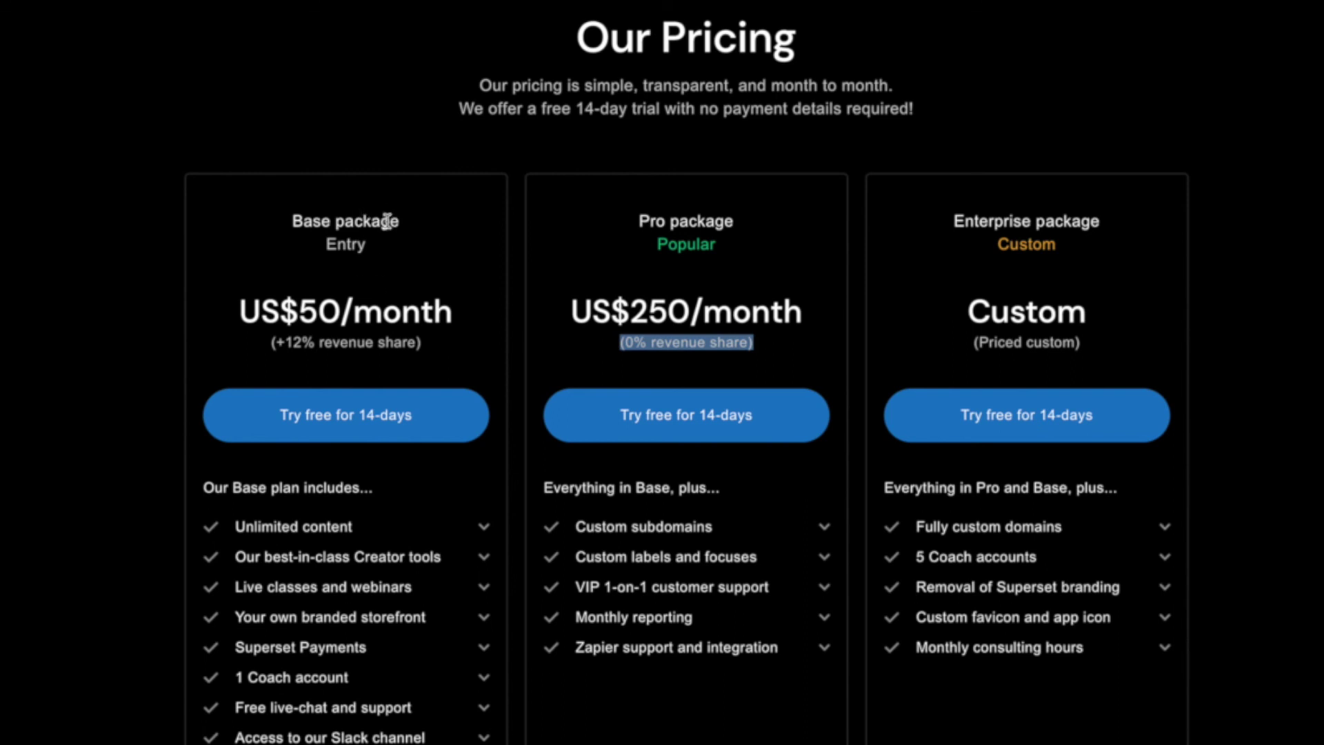
- Highlight the Pro package heading and scroll down the pricing page toward the FAQ
left_click_drag(650, 221, 734, 220)
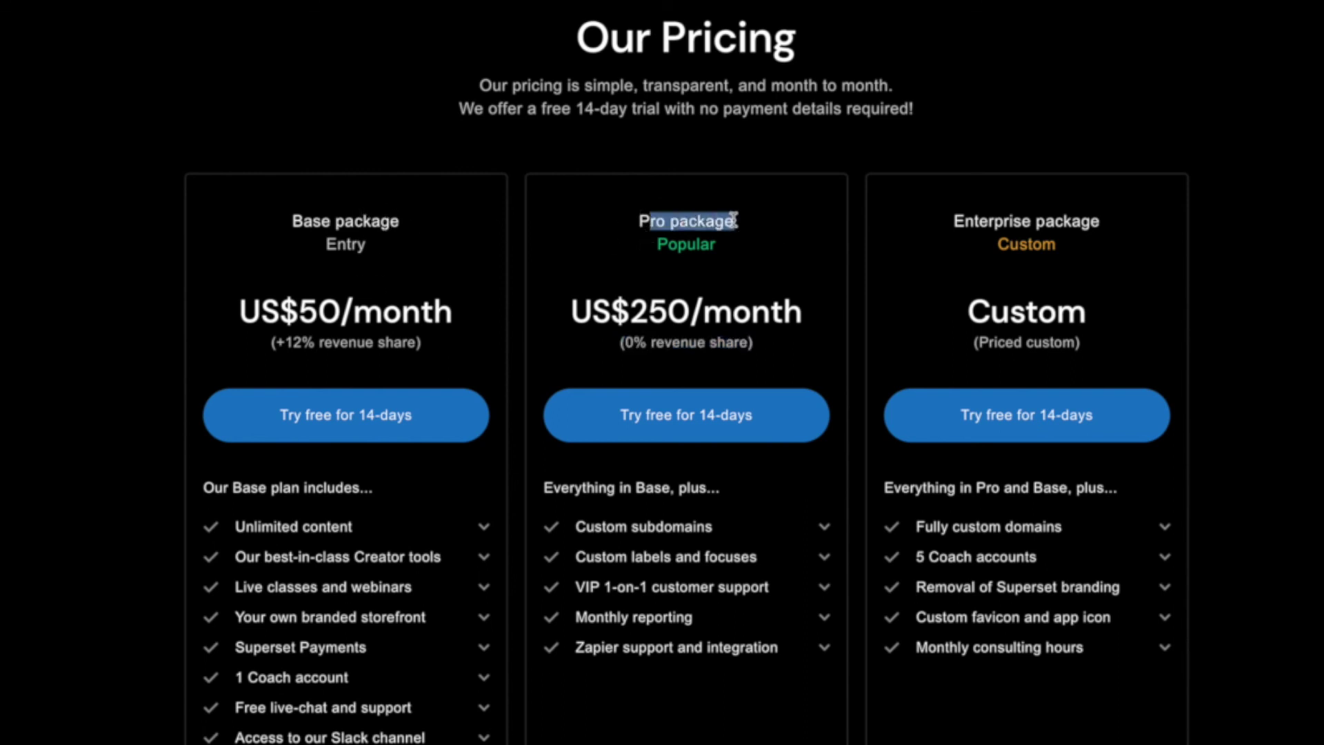
scroll(1154, 582, "down", 1)
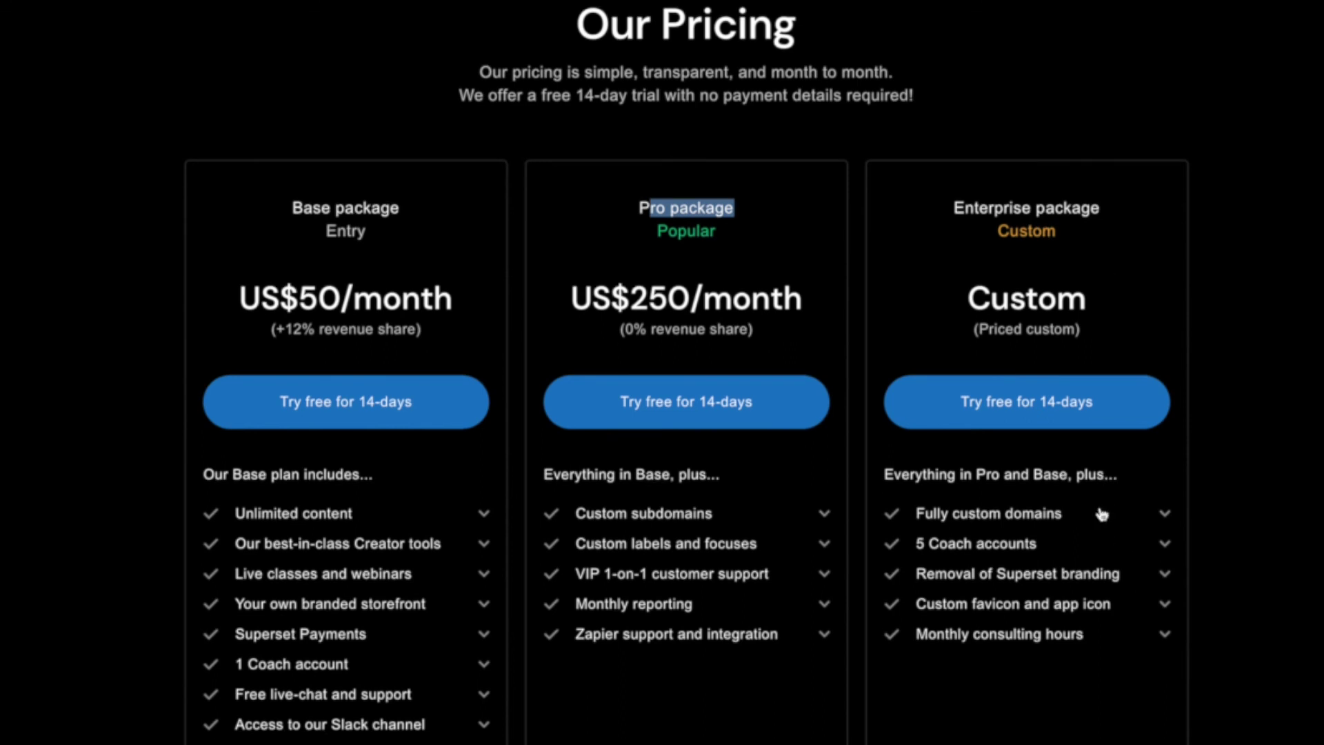
scroll(1026, 654, "down", 2)
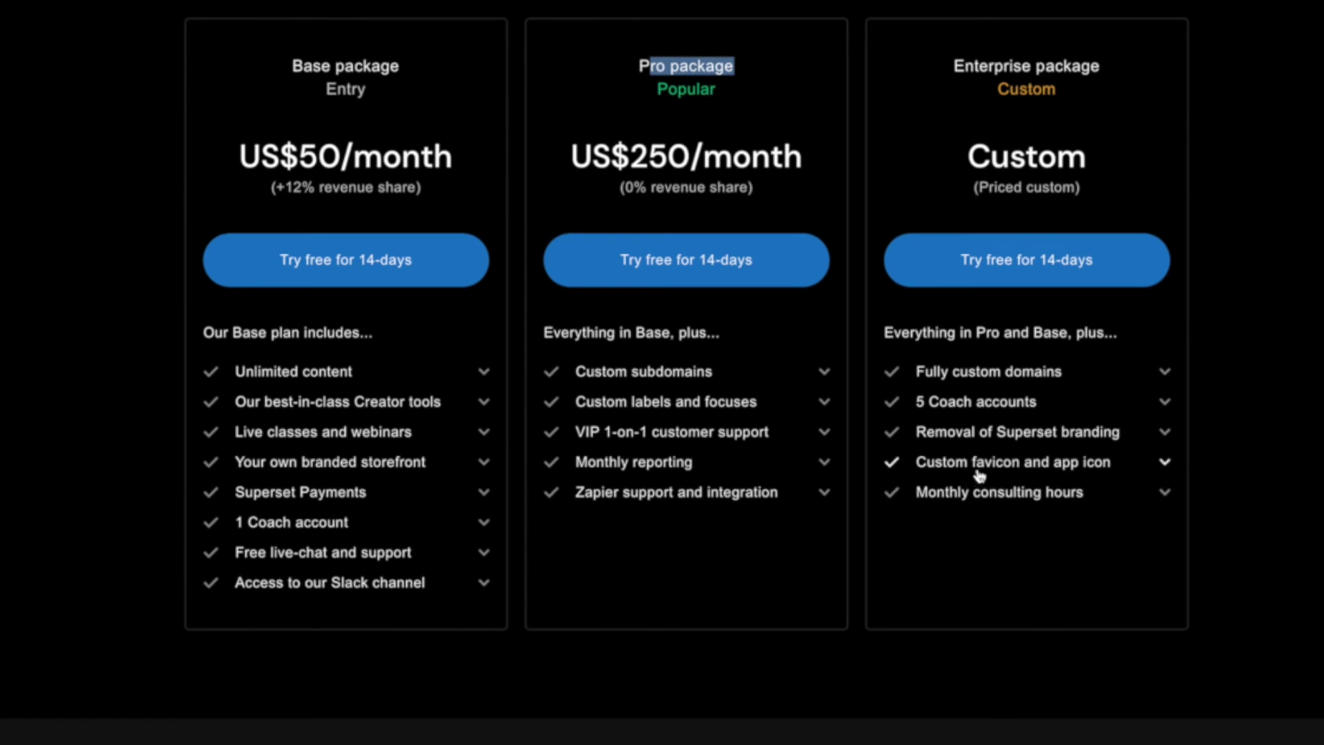
scroll(780, 664, "down", 5)
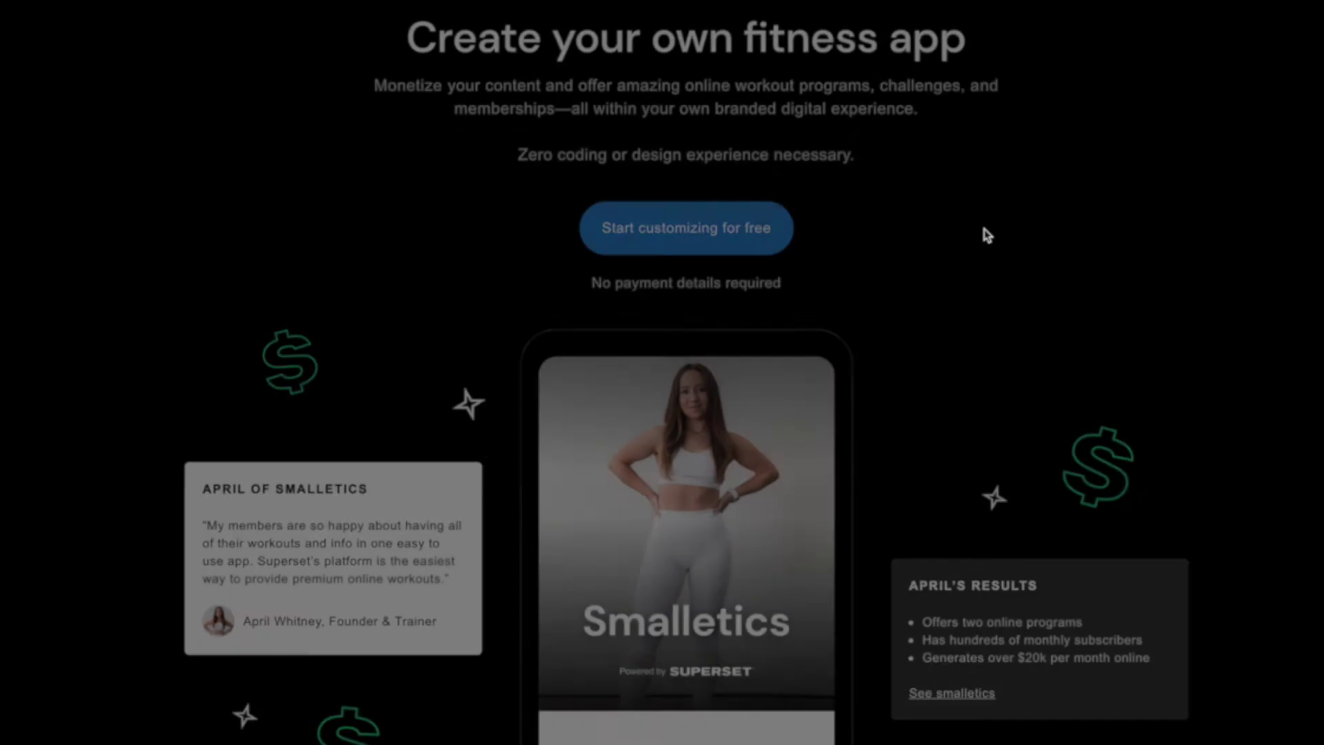